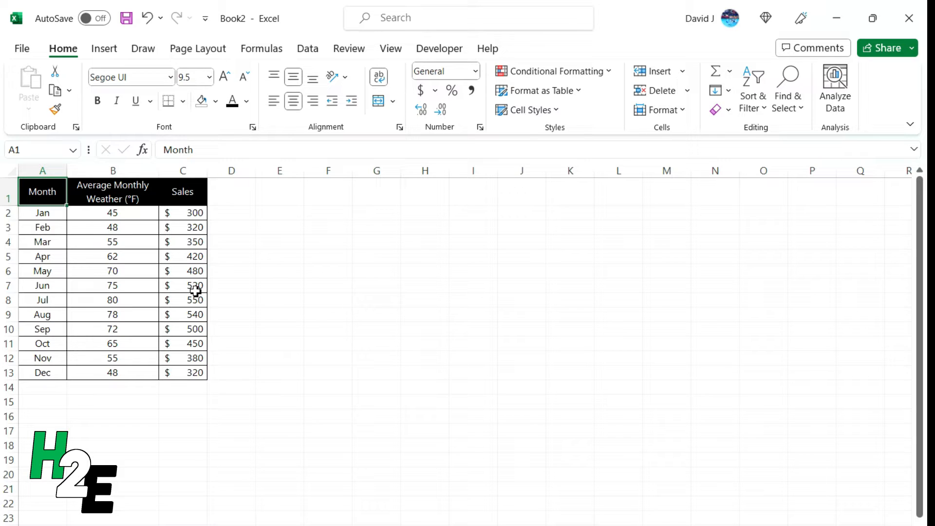
Step: Enter a TREND formula in C14 with known ys C2:C13 and known xs B2:B13
{"action": "left_click", "coordinate": [185, 387]}
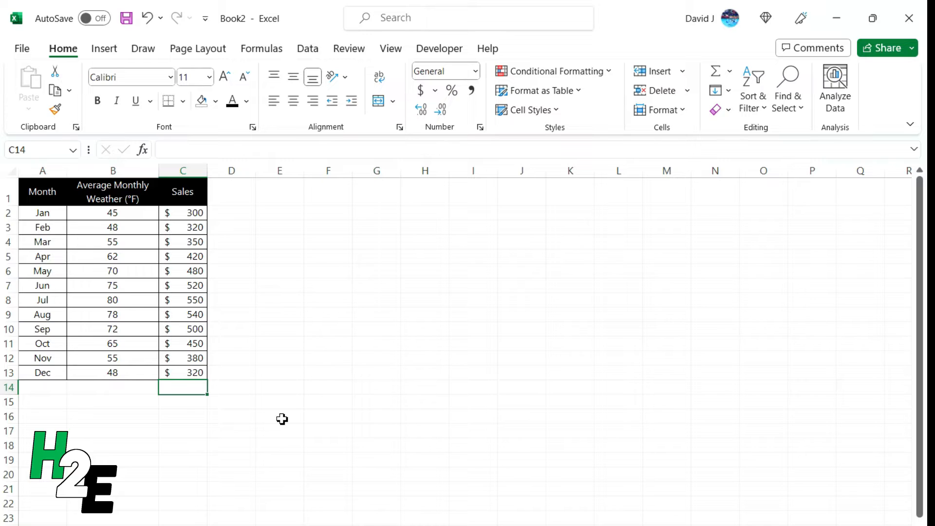
{"action": "type", "text": "=trend"}
{"action": "key", "text": "Tab"}
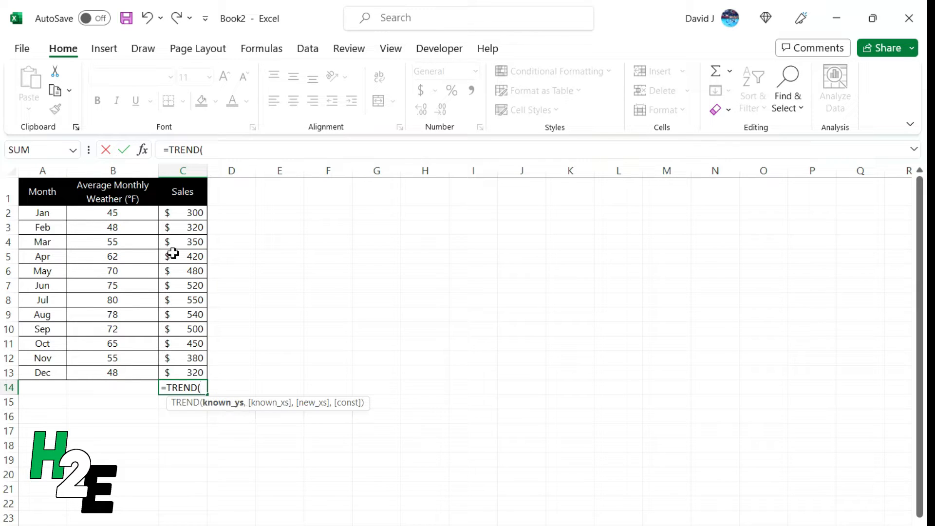
{"action": "left_click_drag", "start_coordinate": [190, 213], "coordinate": [173, 369]}
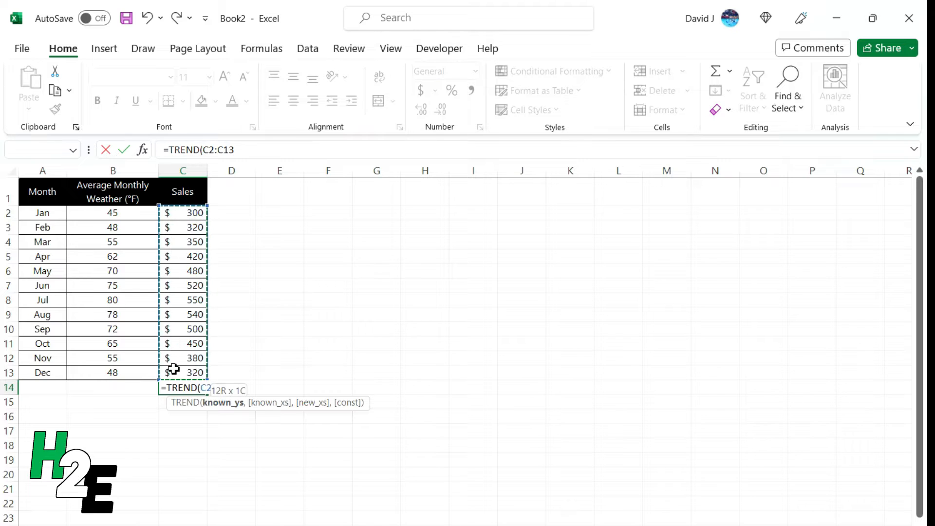
{"action": "type", "text": ","}
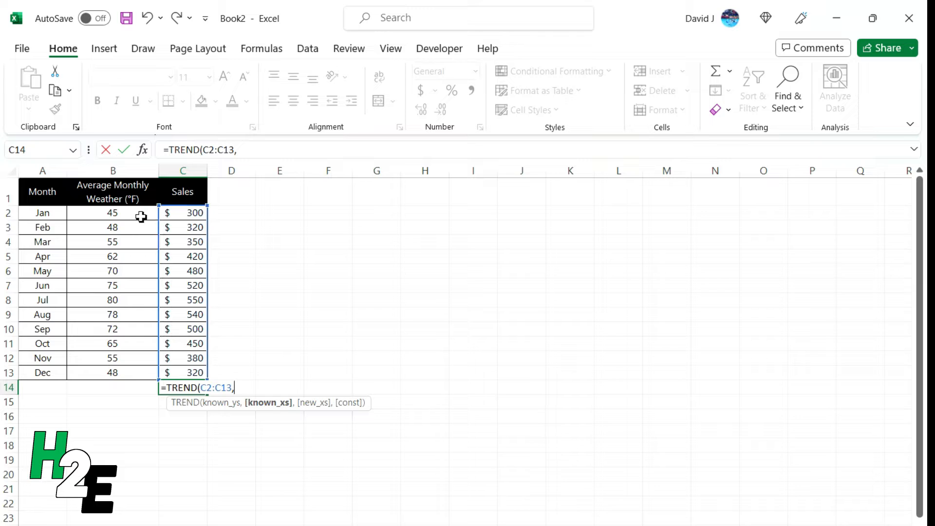
{"action": "left_click_drag", "start_coordinate": [141, 216], "coordinate": [129, 376]}
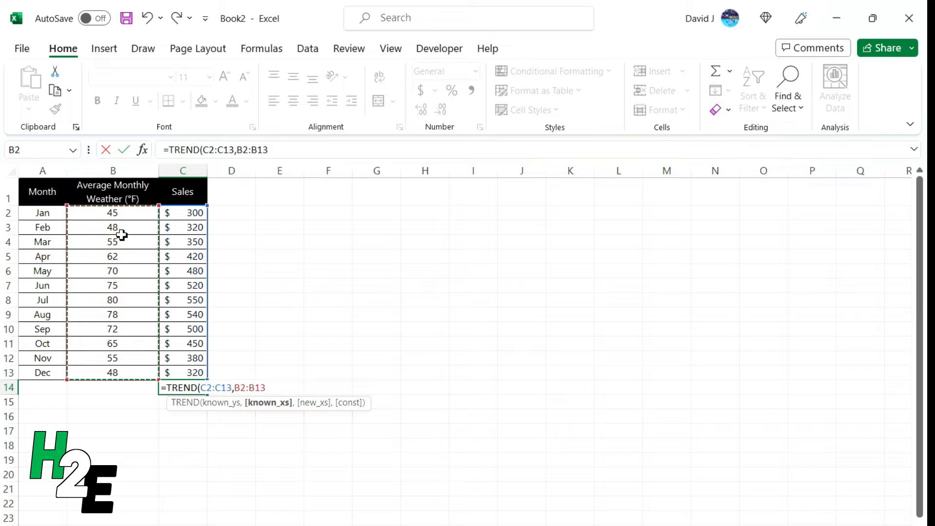
{"action": "type", "text": ")"}
{"action": "key", "text": "Return"}
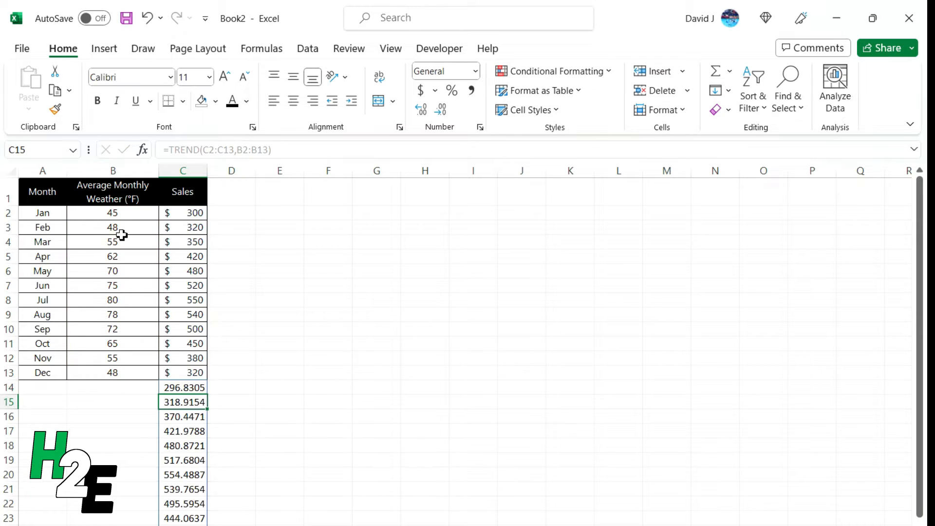
Step: Move the spilled TREND results from C14:C25 to D14:D25 and apply the dollar accounting format
{"action": "scroll", "coordinate": [285, 335], "scroll_direction": "down", "scroll_amount": 2}
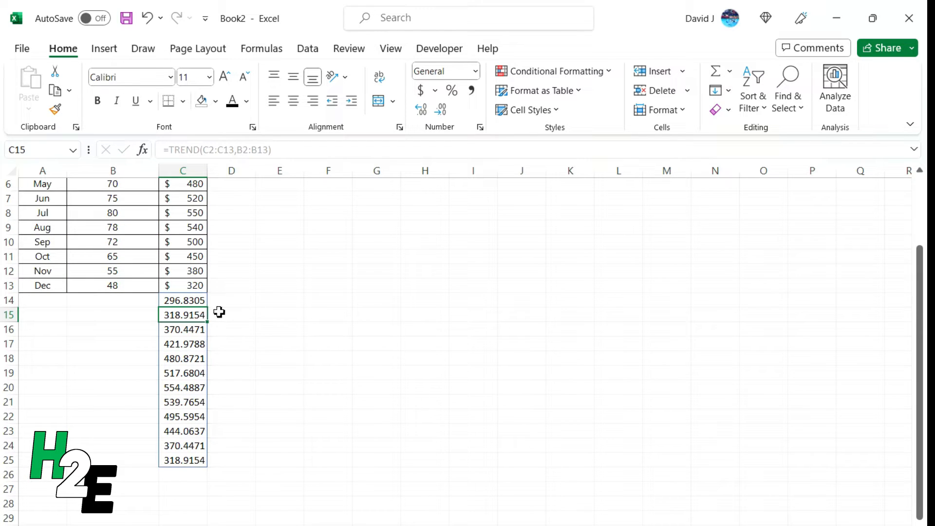
{"action": "left_click_drag", "start_coordinate": [188, 300], "coordinate": [184, 459]}
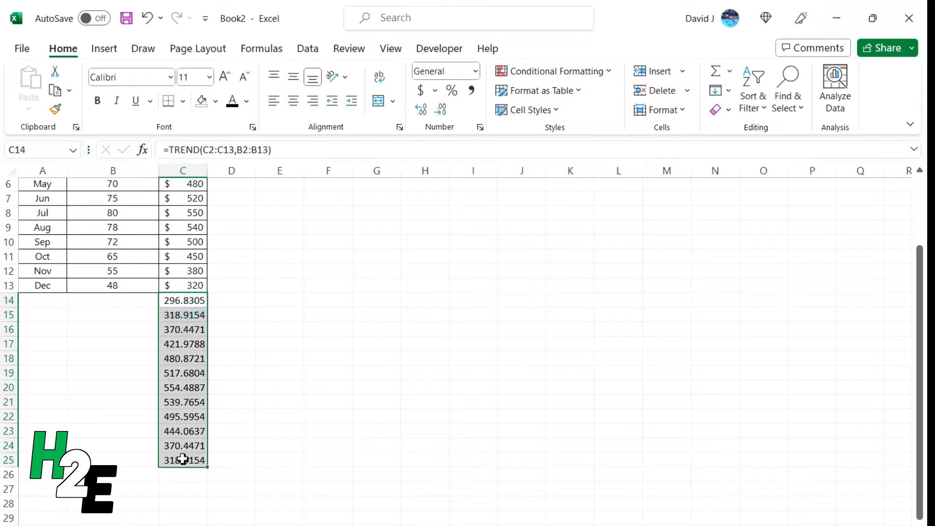
{"action": "left_click_drag", "start_coordinate": [206, 336], "coordinate": [220, 336]}
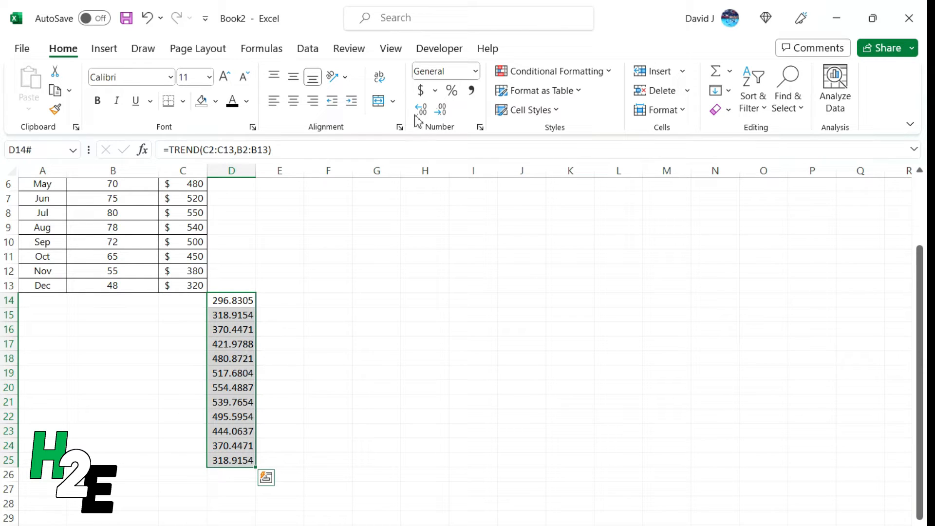
{"action": "left_click", "coordinate": [420, 91]}
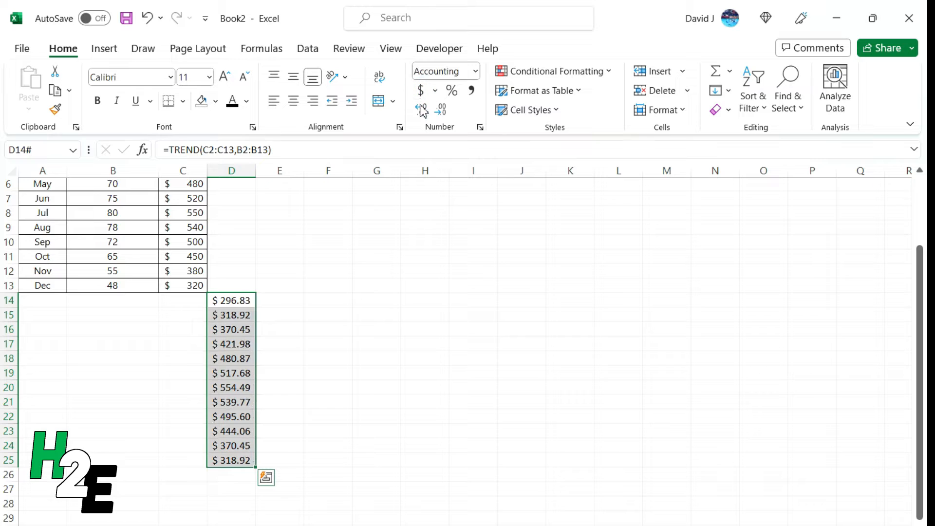
{"action": "left_click", "coordinate": [186, 300]}
{"action": "scroll", "coordinate": [185, 302], "scroll_direction": "up", "scroll_amount": 2}
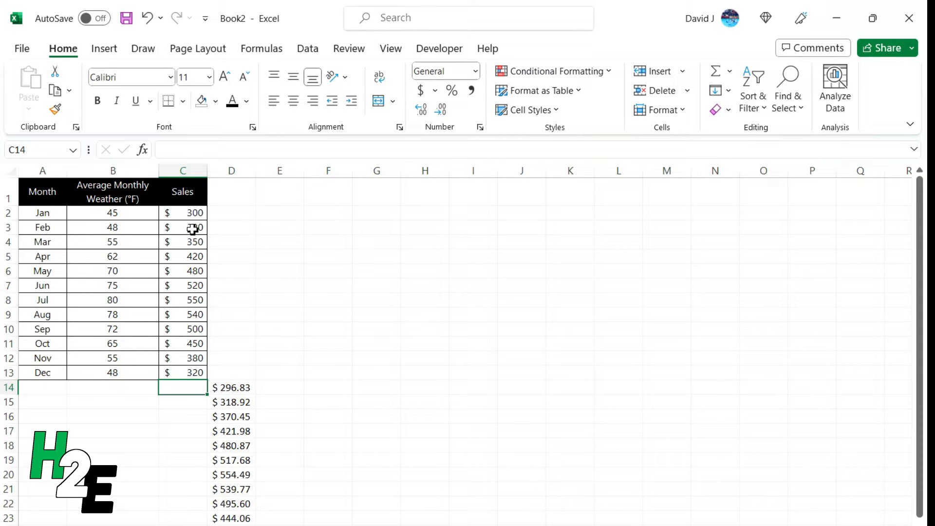
{"action": "left_click", "coordinate": [247, 390]}
{"action": "left_click", "coordinate": [189, 230]}
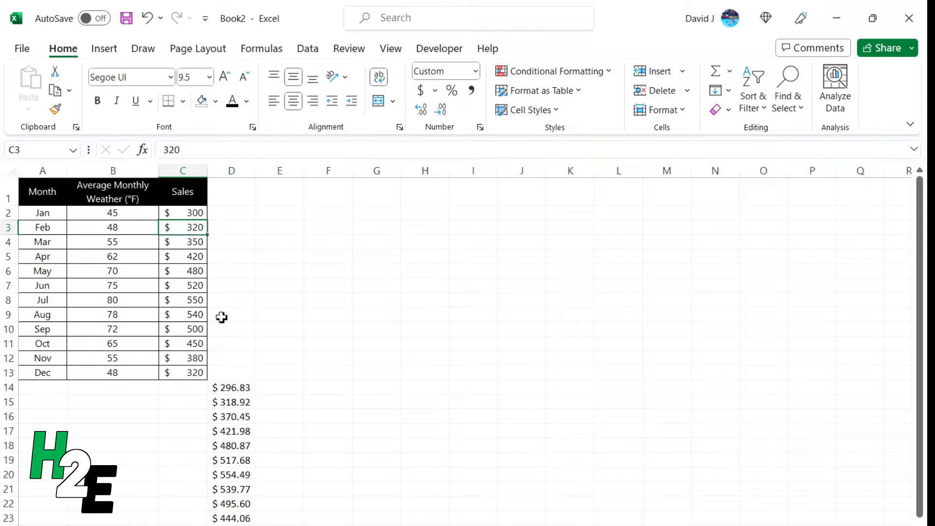
{"action": "left_click", "coordinate": [236, 401]}
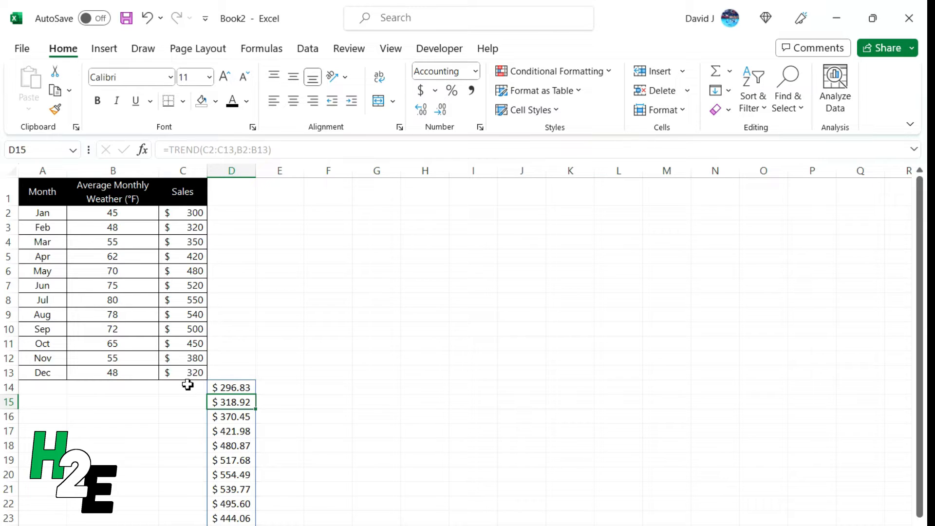
Step: Copy the month names in A2:A13 into the rows starting at A14
{"action": "left_click_drag", "start_coordinate": [39, 214], "coordinate": [44, 373]}
{"action": "key", "text": "ctrl+c"}
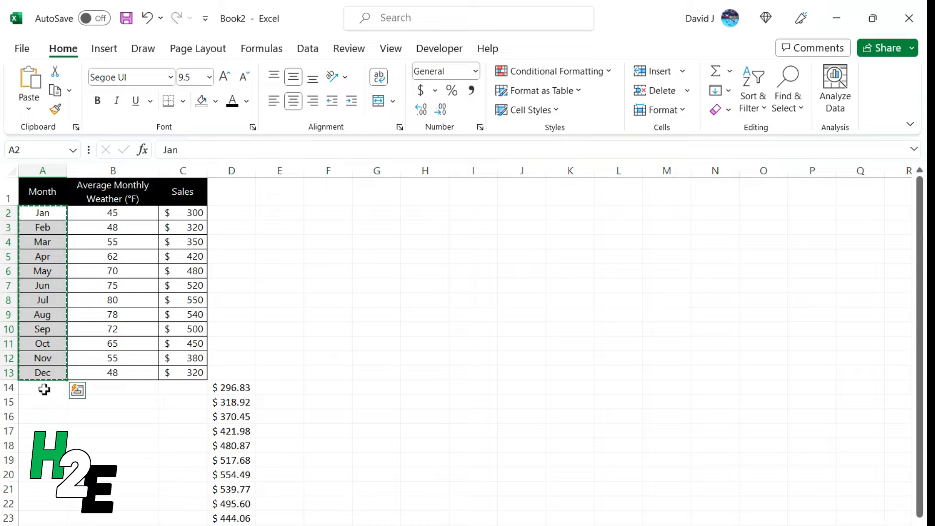
{"action": "left_click", "coordinate": [44, 390]}
{"action": "key", "text": "ctrl+v"}
Step: Enter =B2*1.15 in B14 and fill it down through B25 for the new temperatures
{"action": "left_click", "coordinate": [89, 388]}
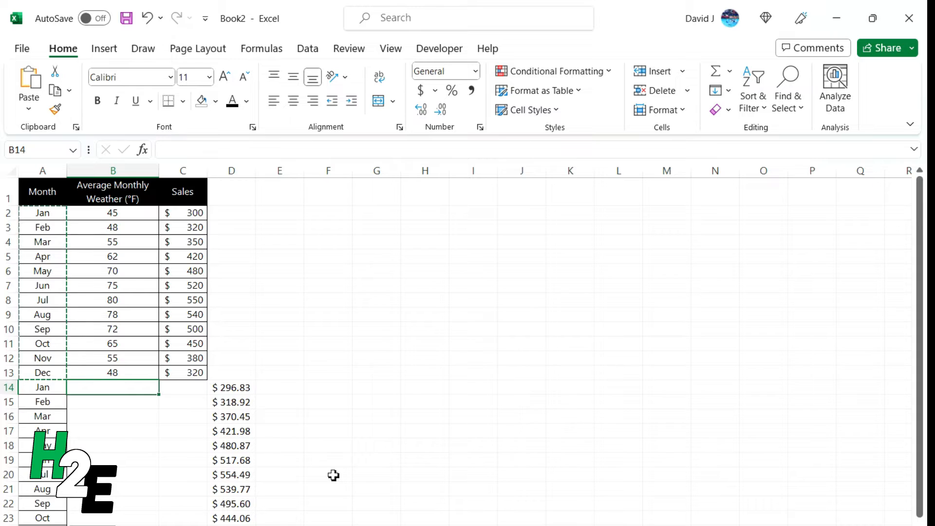
{"action": "type", "text": "="}
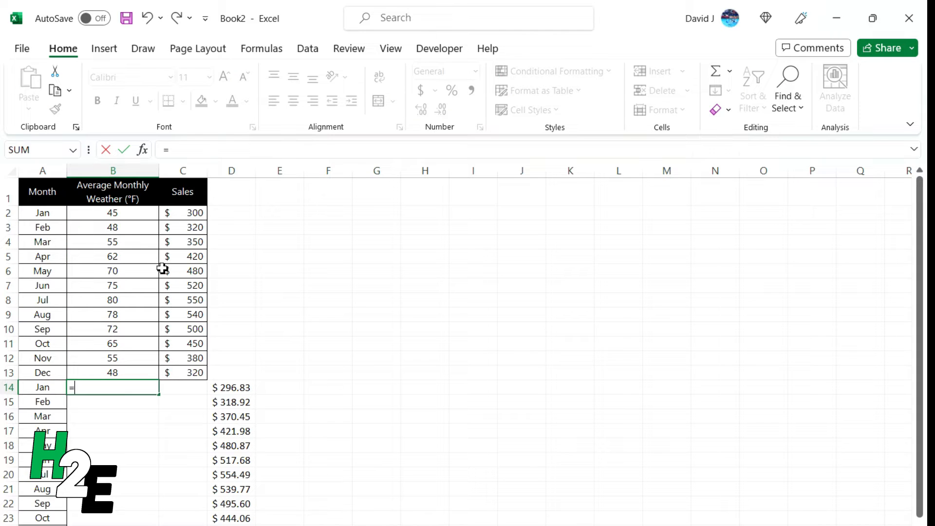
{"action": "left_click", "coordinate": [127, 213]}
{"action": "type", "text": "*1.15"}
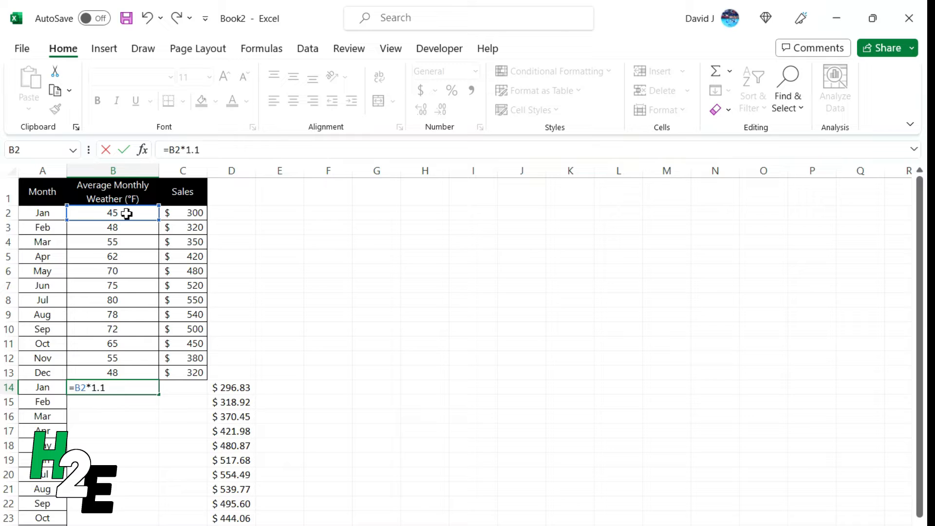
{"action": "key", "text": "Return"}
{"action": "left_click", "coordinate": [144, 389]}
{"action": "double_click", "coordinate": [157, 393]}
Step: Copy the cell formatting of B13 onto B14:B25
{"action": "left_click", "coordinate": [145, 374]}
{"action": "left_click", "coordinate": [56, 109]}
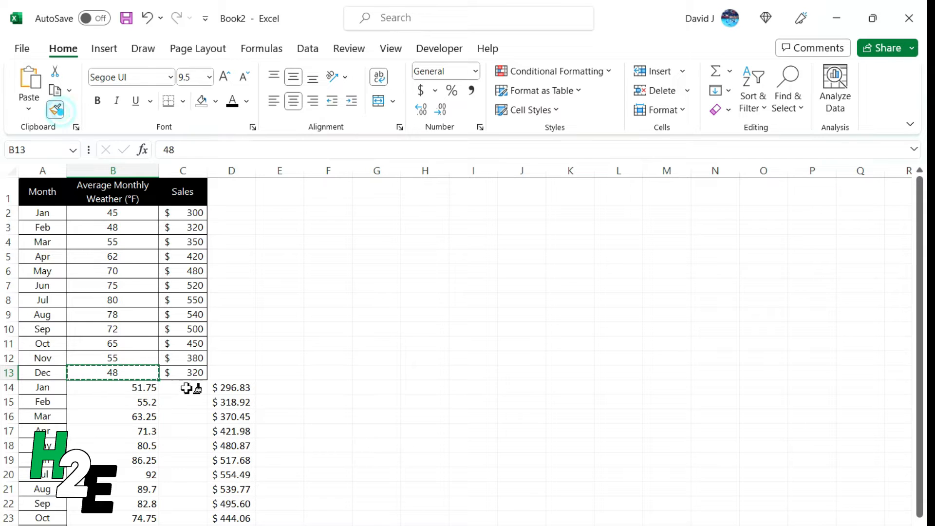
{"action": "scroll", "coordinate": [166, 360], "scroll_direction": "down", "scroll_amount": 2}
{"action": "left_click_drag", "start_coordinate": [132, 298], "coordinate": [136, 460]}
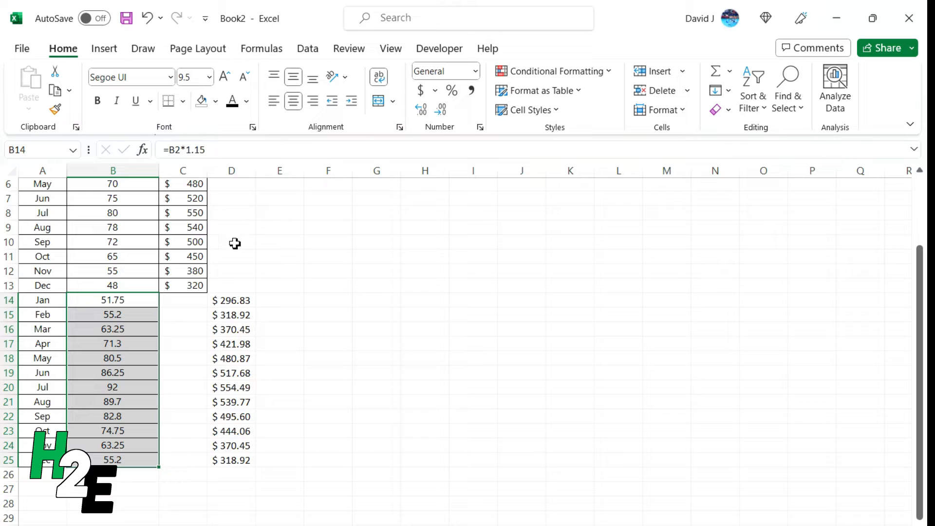
Step: Enter a TREND formula in C14 with known ys C2:C13, known xs B2:B13 and new xs B14:B25
{"action": "left_click", "coordinate": [190, 303]}
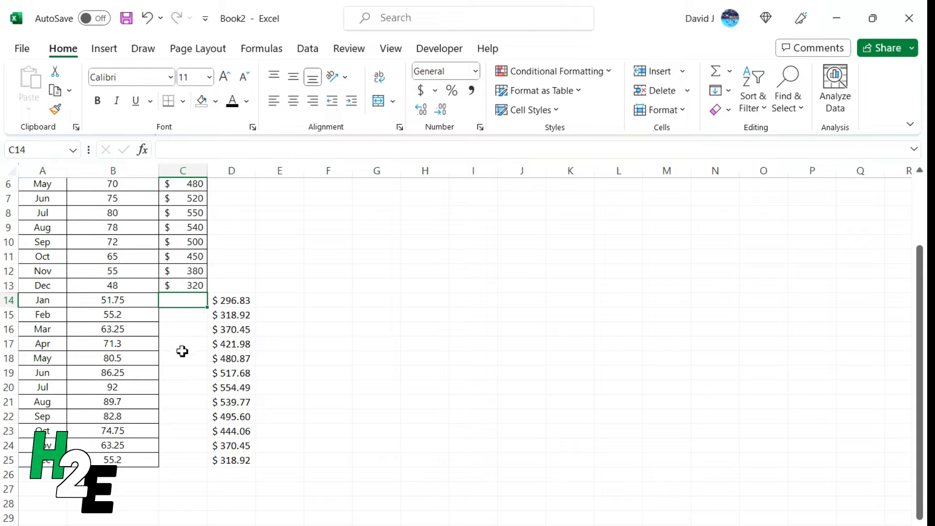
{"action": "scroll", "coordinate": [184, 358], "scroll_direction": "up", "scroll_amount": 1}
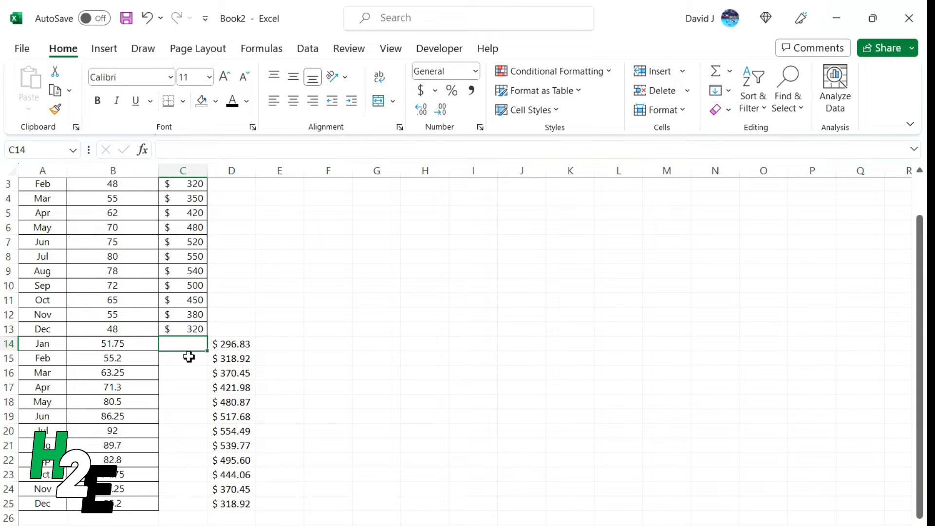
{"action": "type", "text": "=trend"}
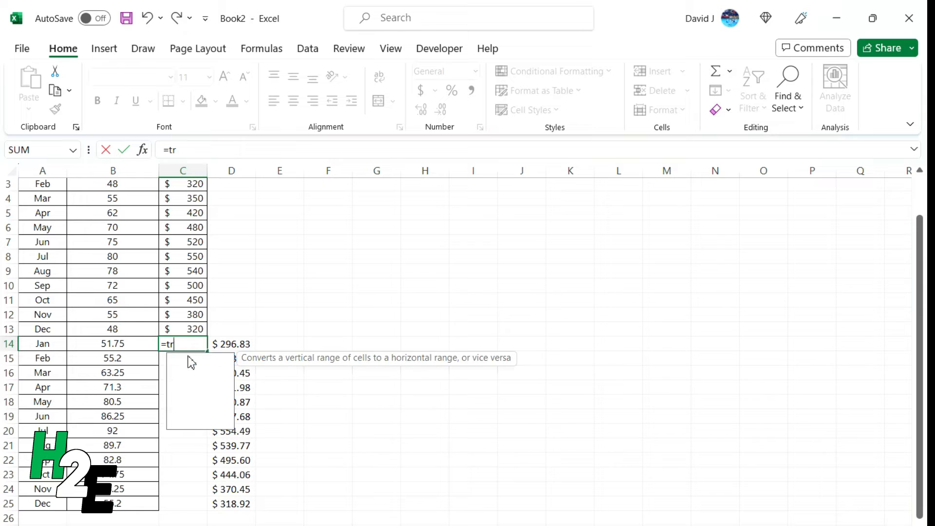
{"action": "key", "text": "Tab"}
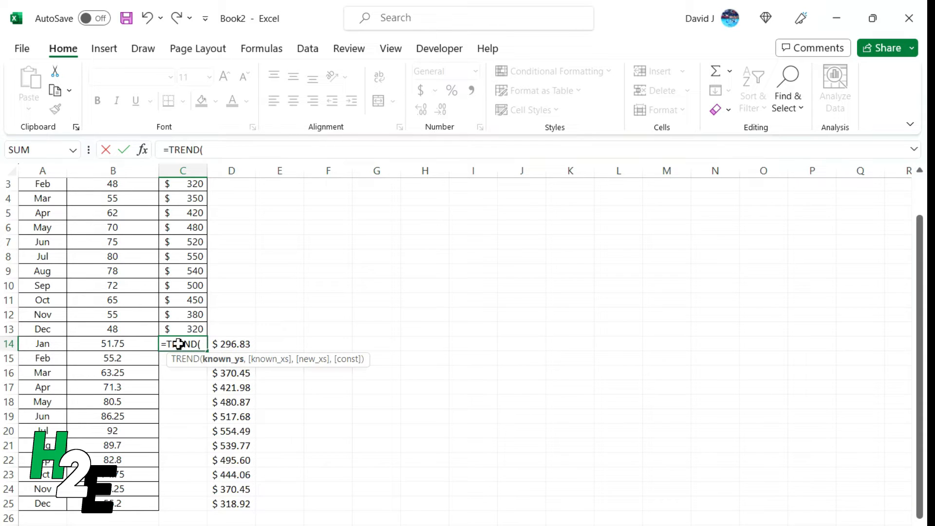
{"action": "scroll", "coordinate": [170, 307], "scroll_direction": "up", "scroll_amount": 1}
{"action": "left_click_drag", "start_coordinate": [195, 216], "coordinate": [182, 374]}
{"action": "type", "text": ","}
{"action": "left_click_drag", "start_coordinate": [125, 372], "coordinate": [134, 219]}
{"action": "type", "text": ","}
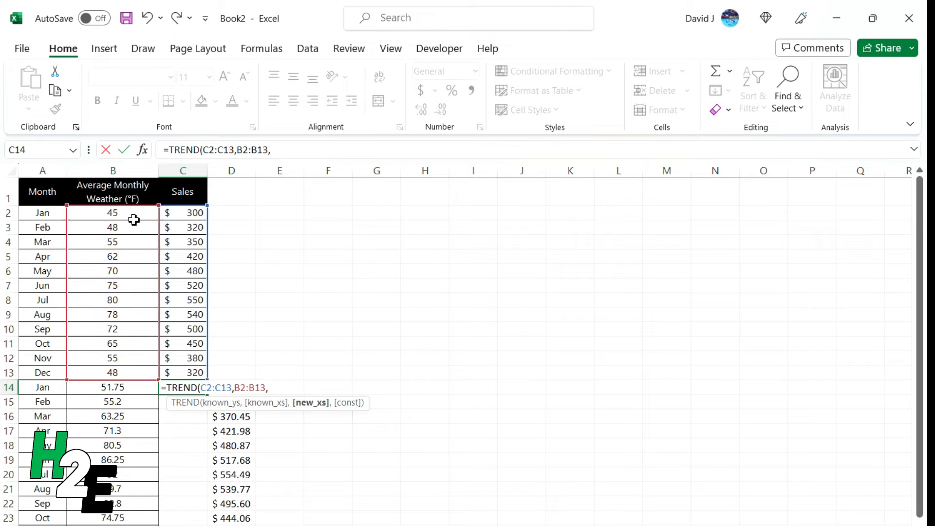
{"action": "scroll", "coordinate": [166, 341], "scroll_direction": "down", "scroll_amount": 2}
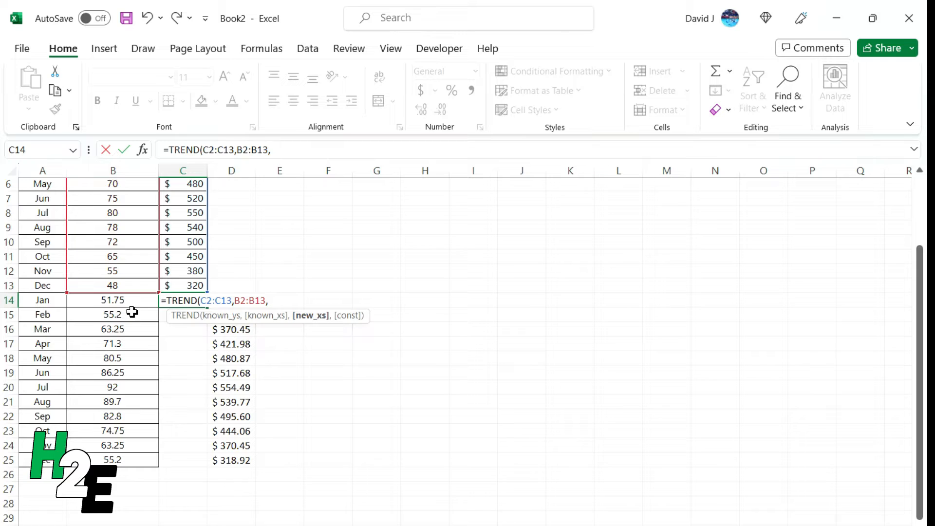
{"action": "left_click_drag", "start_coordinate": [133, 302], "coordinate": [130, 457]}
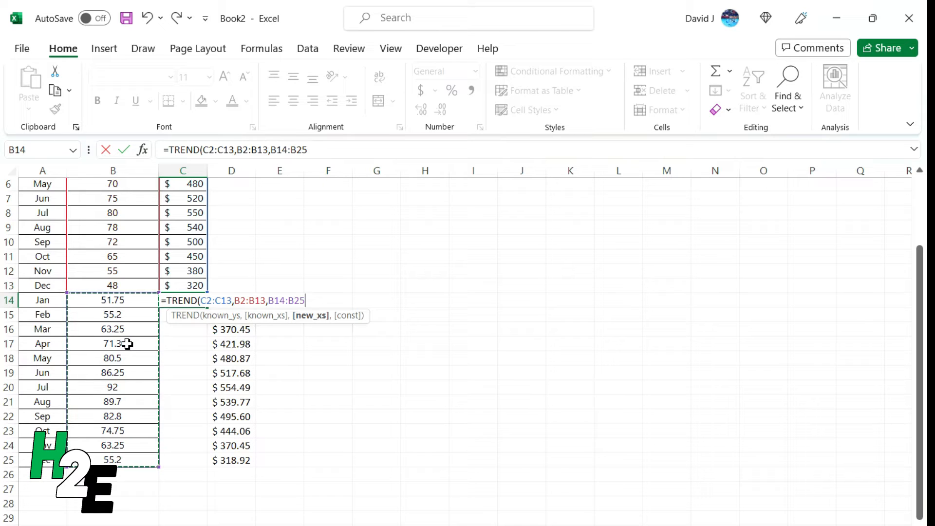
{"action": "key", "text": "Return"}
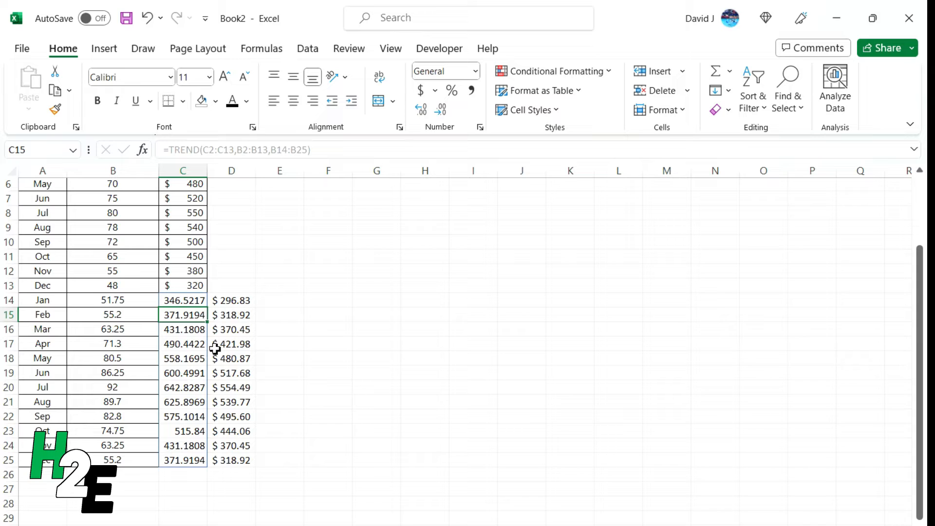
{"action": "scroll", "coordinate": [214, 352], "scroll_direction": "up", "scroll_amount": 2}
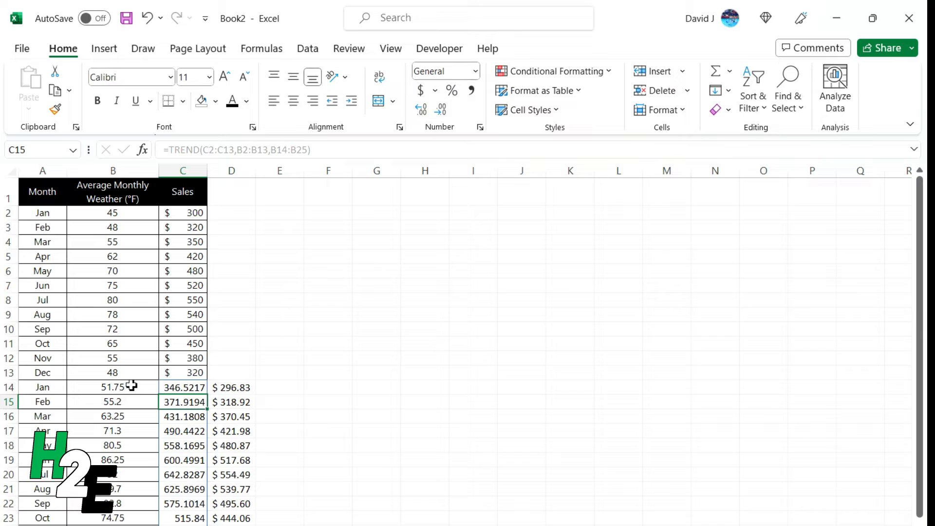
{"action": "left_click", "coordinate": [185, 391]}
{"action": "left_click", "coordinate": [240, 391]}
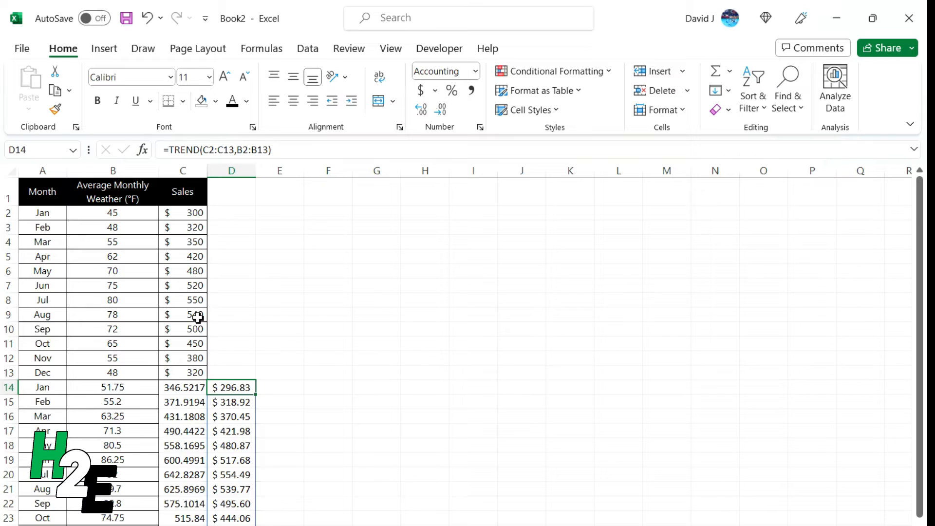
Step: Add 0 as the const argument of the TREND formula in C14
{"action": "scroll", "coordinate": [195, 316], "scroll_direction": "down", "scroll_amount": 2}
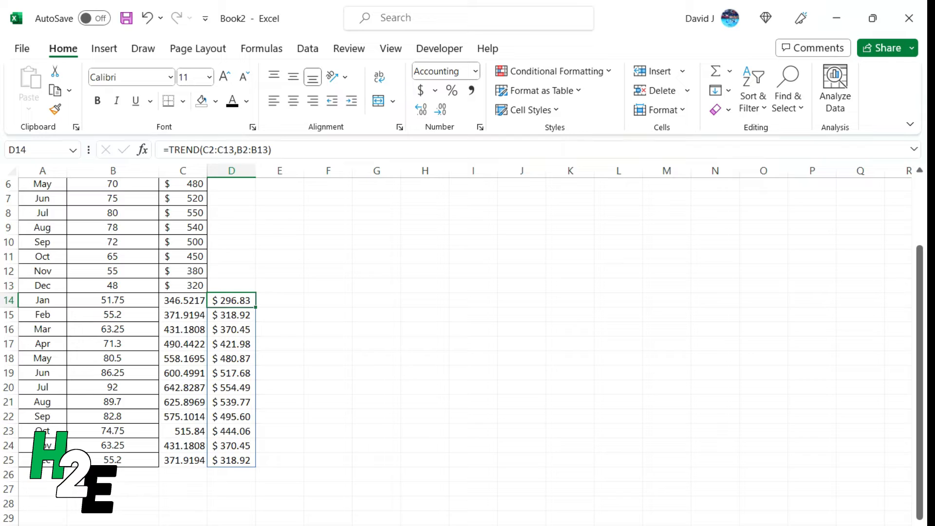
{"action": "left_click", "coordinate": [187, 302]}
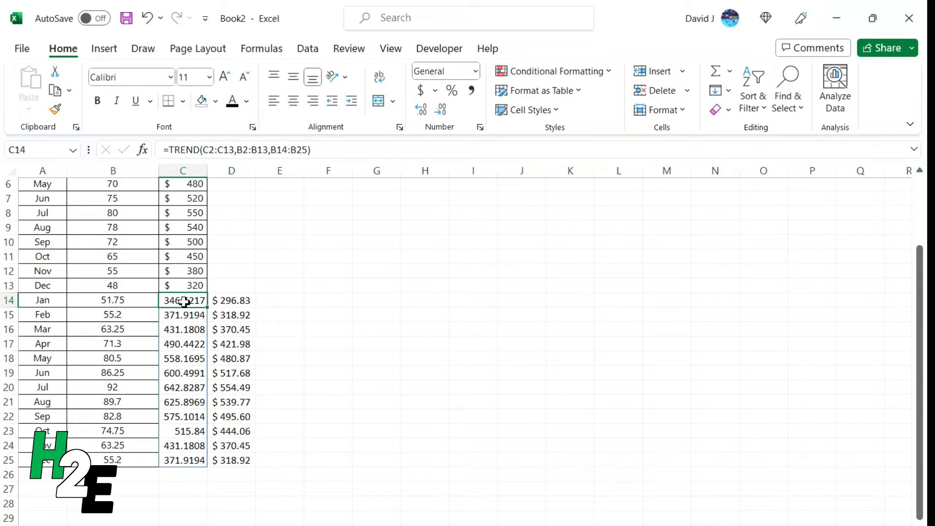
{"action": "left_click", "coordinate": [311, 149]}
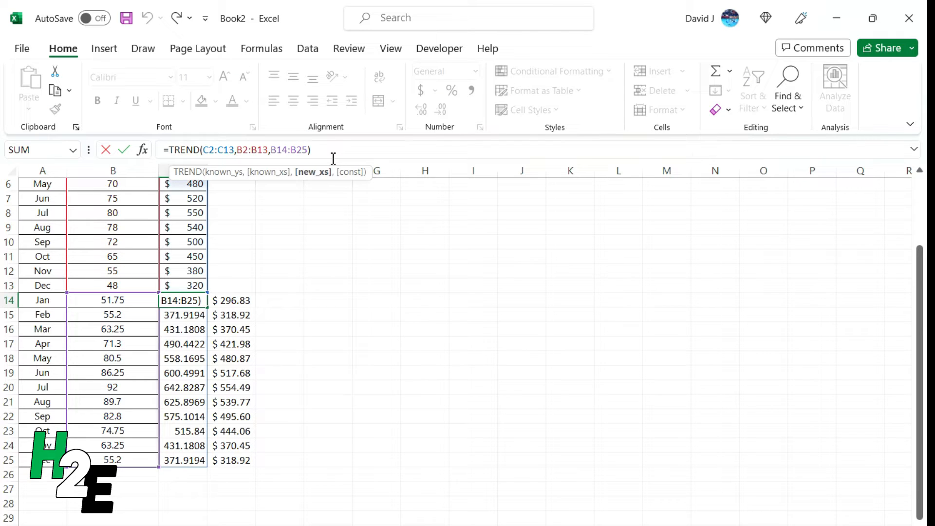
{"action": "type", "text": ","}
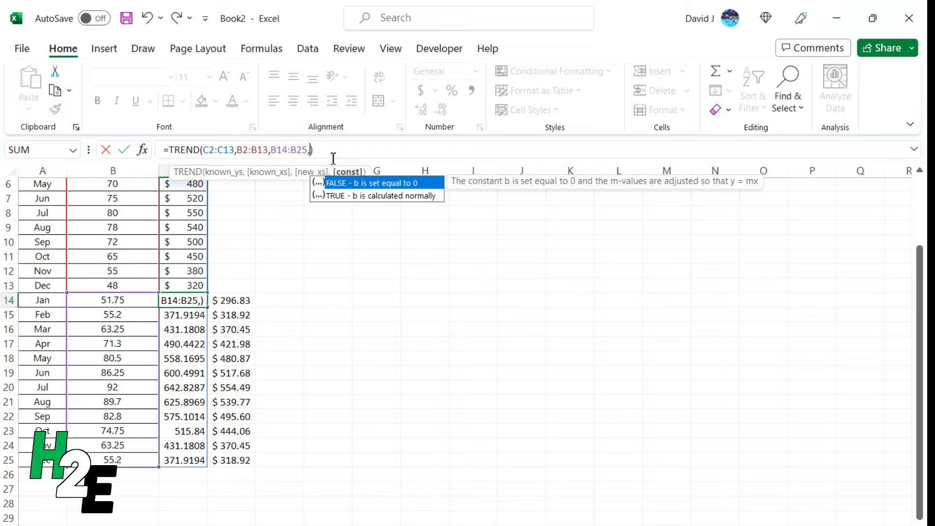
{"action": "type", "text": "0"}
{"action": "key", "text": "Return"}
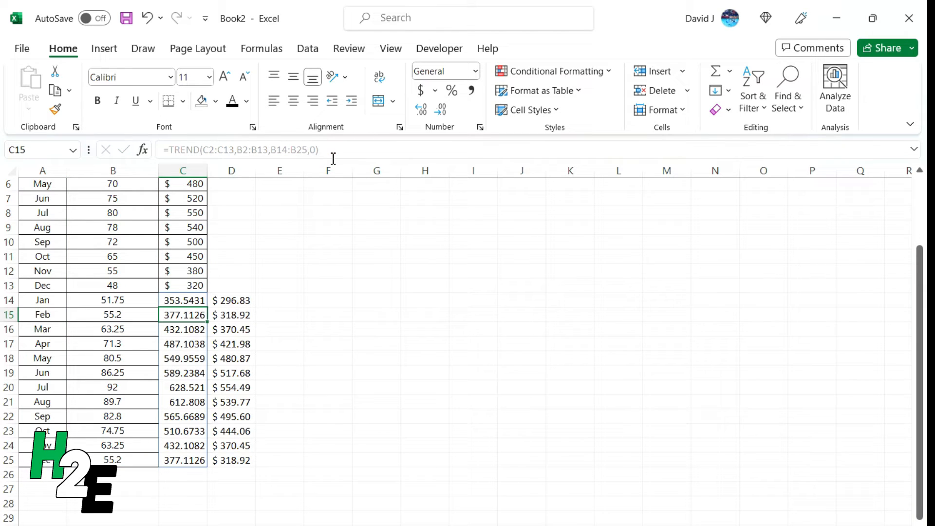
{"action": "key", "text": "Up"}
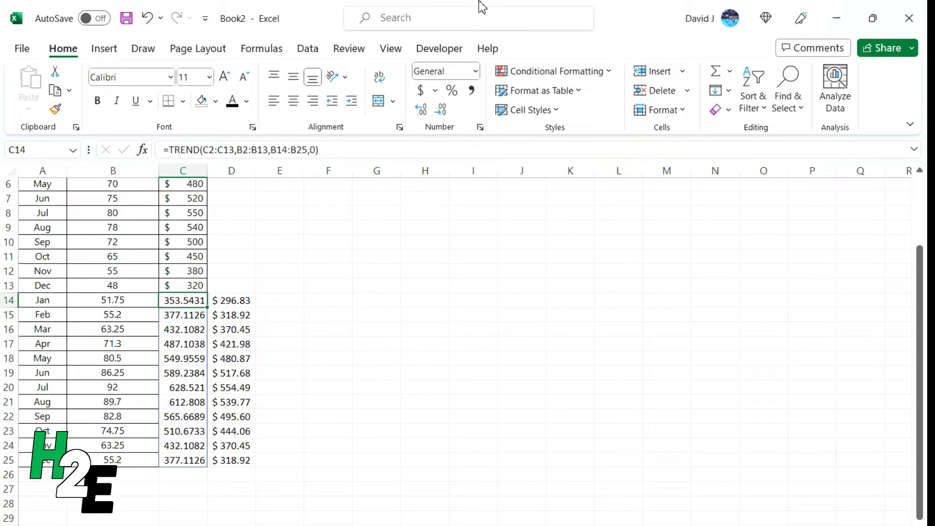
Step: Try 1 as the const argument of the TREND formula in C14 and undo the change
{"action": "left_click", "coordinate": [327, 151]}
{"action": "key", "text": "Left"}
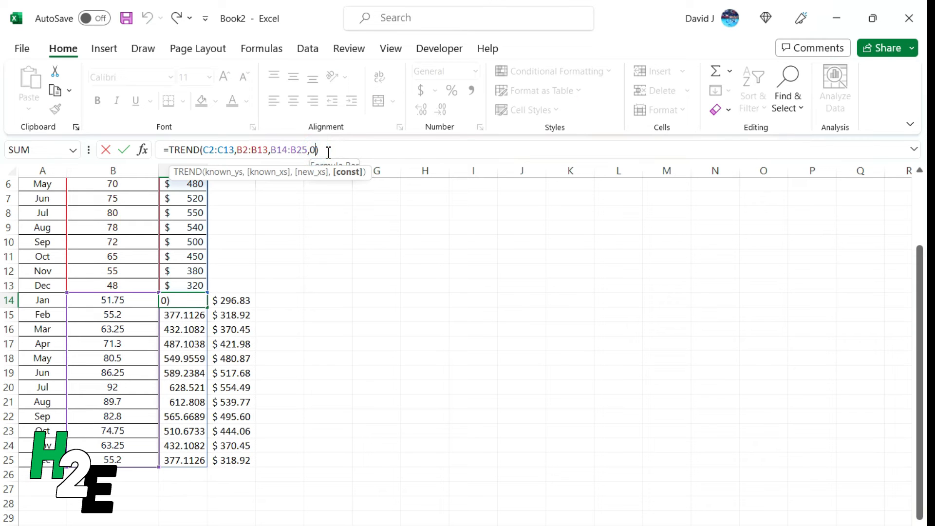
{"action": "key", "text": "BackSpace"}
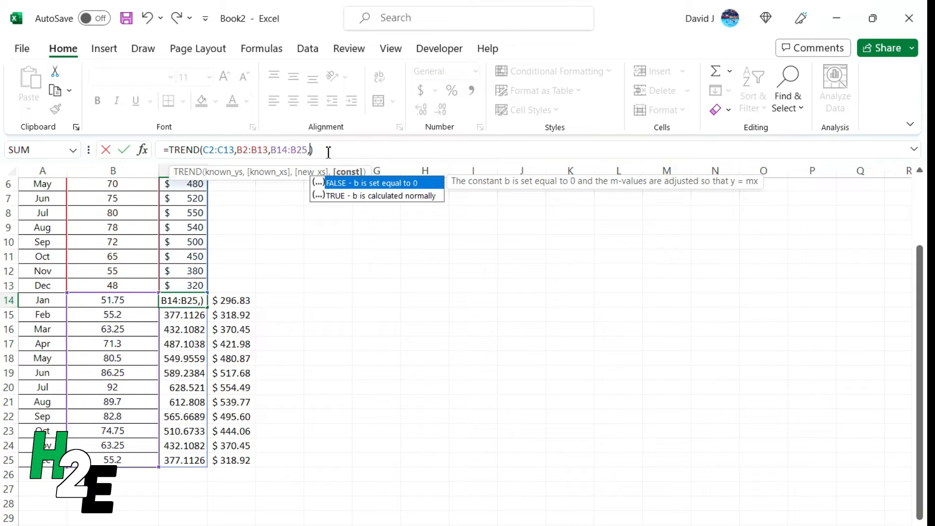
{"action": "type", "text": "1"}
{"action": "key", "text": "Return"}
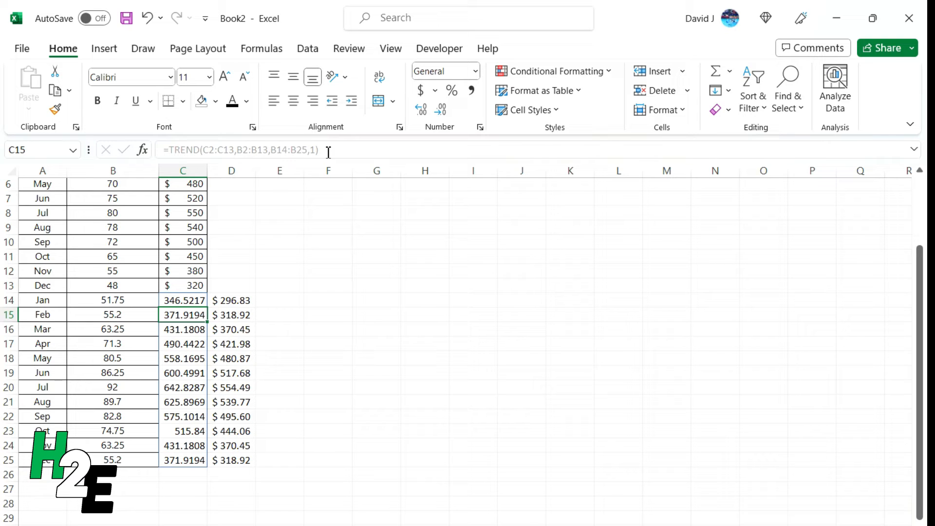
{"action": "key", "text": "ctrl+z"}
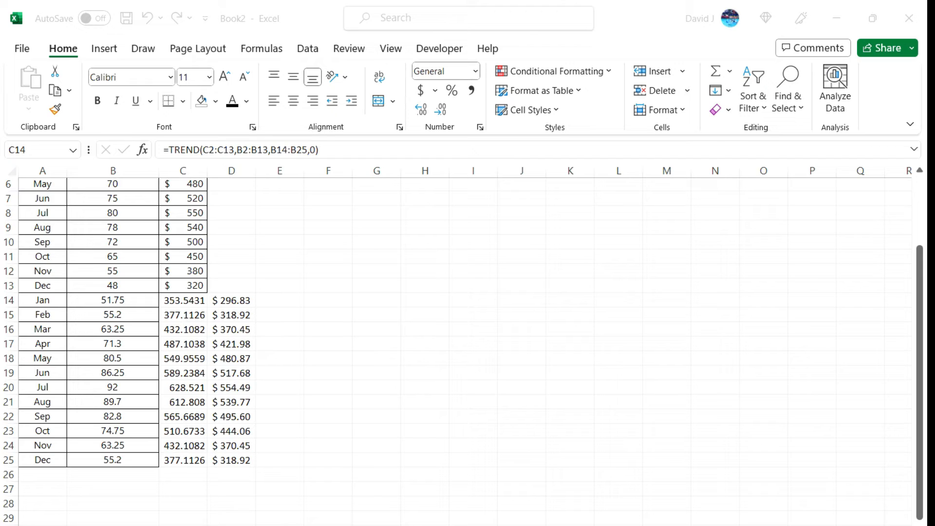
Step: Rename the header in C1 to Actuals and enter Forecast as the header in D1
{"action": "left_click", "coordinate": [507, 288]}
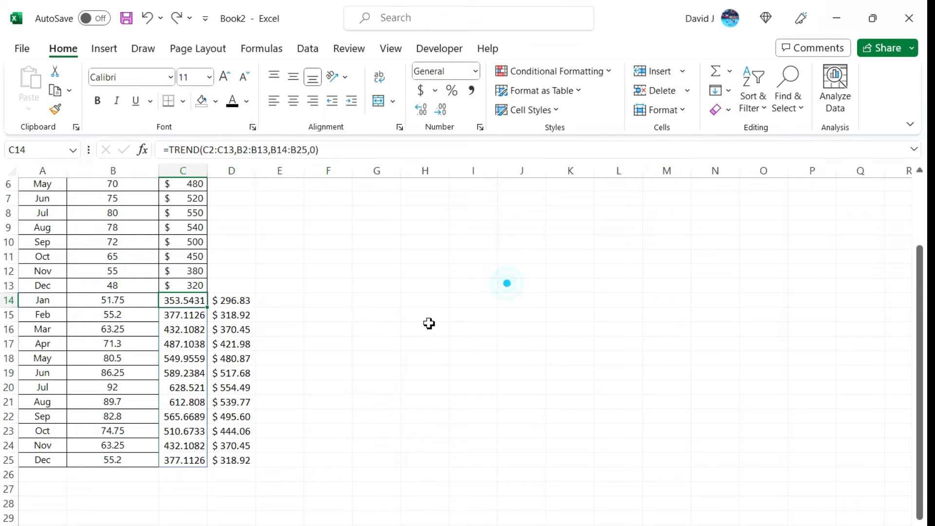
{"action": "scroll", "coordinate": [284, 298], "scroll_direction": "up", "scroll_amount": 2}
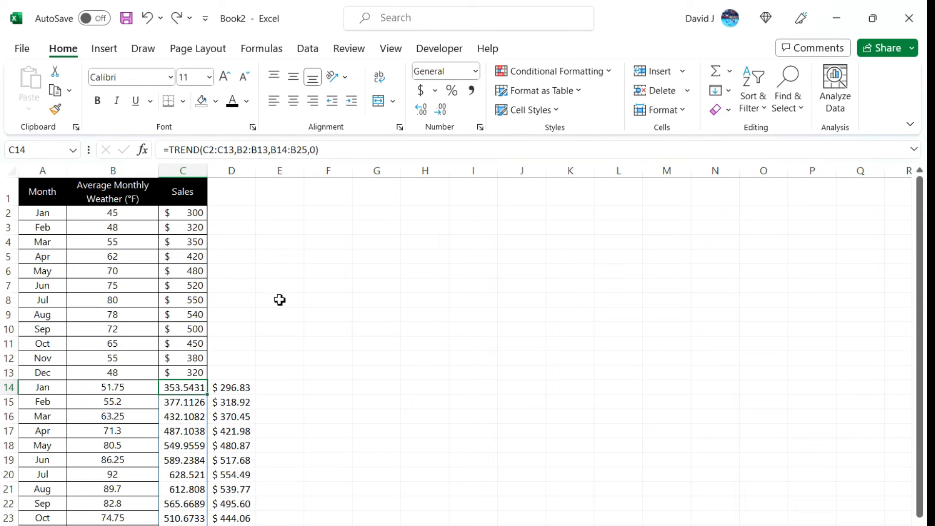
{"action": "left_click", "coordinate": [199, 192]}
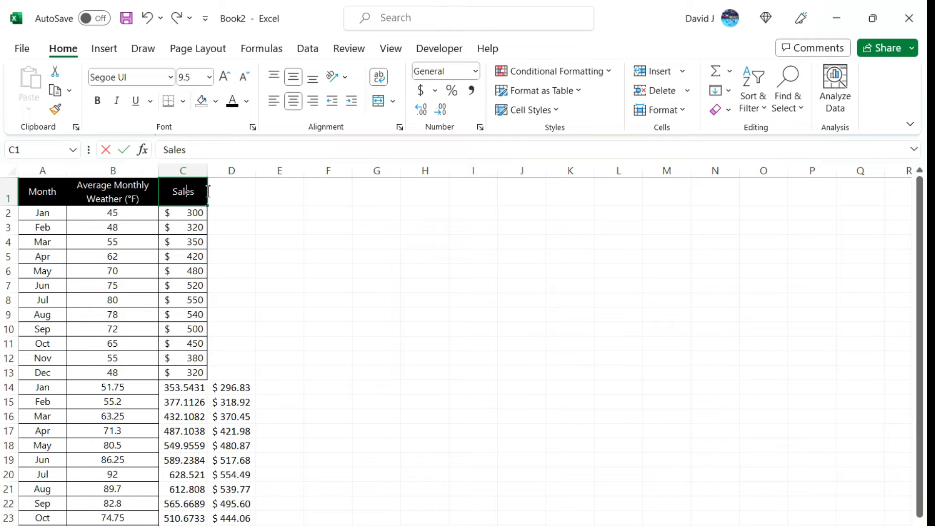
{"action": "type", "text": "Actuals"}
{"action": "key", "text": "Tab"}
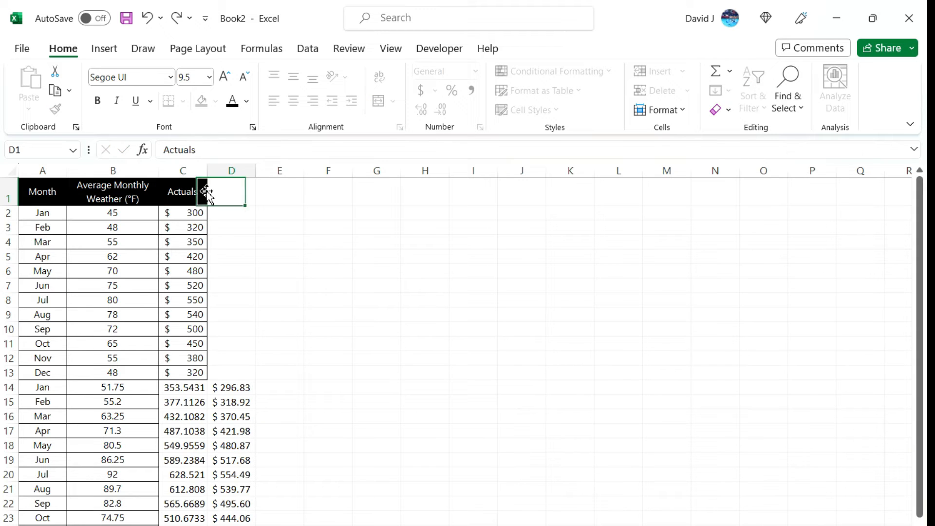
{"action": "type", "text": "Forecast"}
{"action": "key", "text": "Return"}
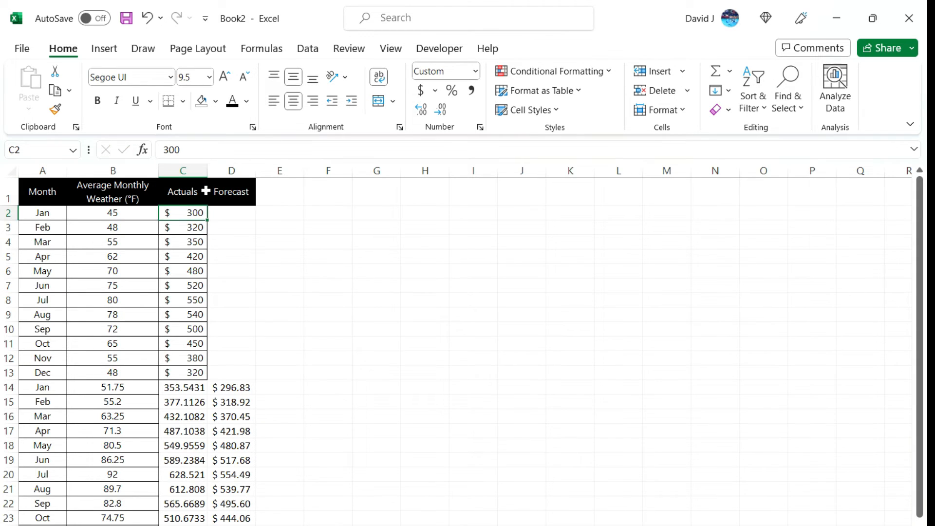
Step: Delete the old TREND formula in D14 and move the forecast results from C14:C25 into D14:D25
{"action": "scroll", "coordinate": [240, 350], "scroll_direction": "down", "scroll_amount": 1}
{"action": "left_click", "coordinate": [240, 343]}
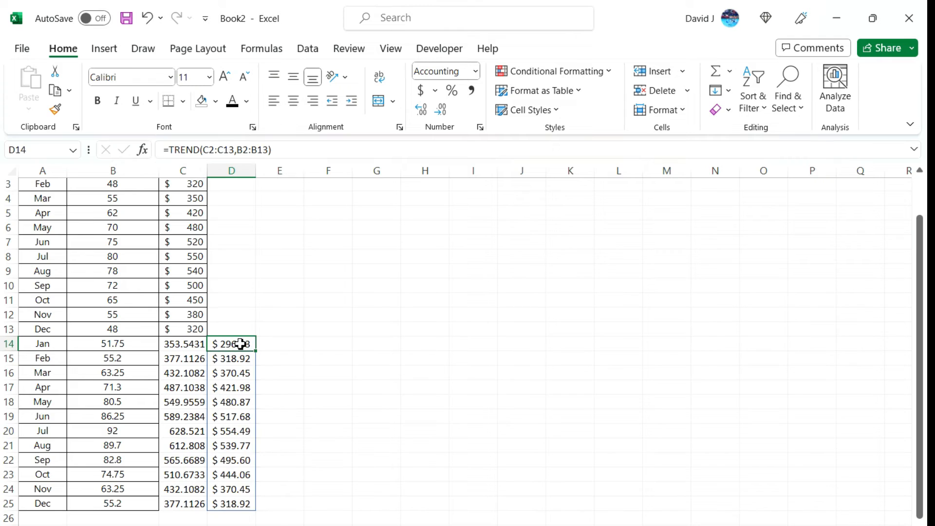
{"action": "key", "text": "Delete"}
{"action": "left_click_drag", "start_coordinate": [191, 344], "coordinate": [188, 501]}
{"action": "left_click_drag", "start_coordinate": [211, 375], "coordinate": [217, 375]}
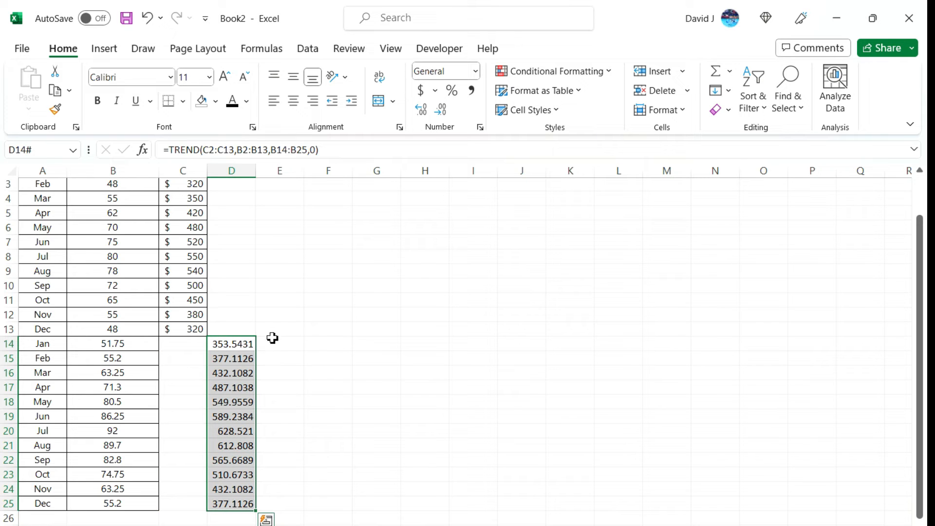
Step: Enter =C13 in D13 so the Forecast column starts from the last December actual
{"action": "scroll", "coordinate": [262, 342], "scroll_direction": "up", "scroll_amount": 1}
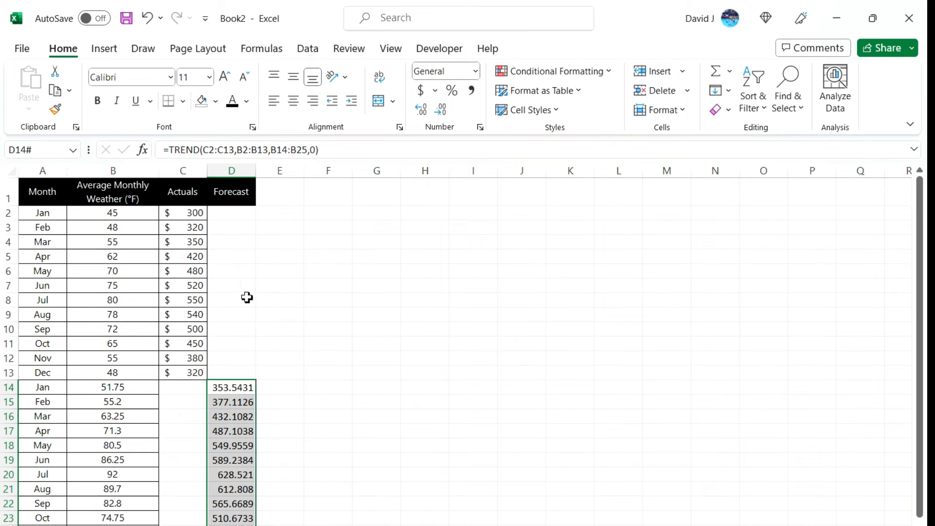
{"action": "left_click", "coordinate": [190, 239]}
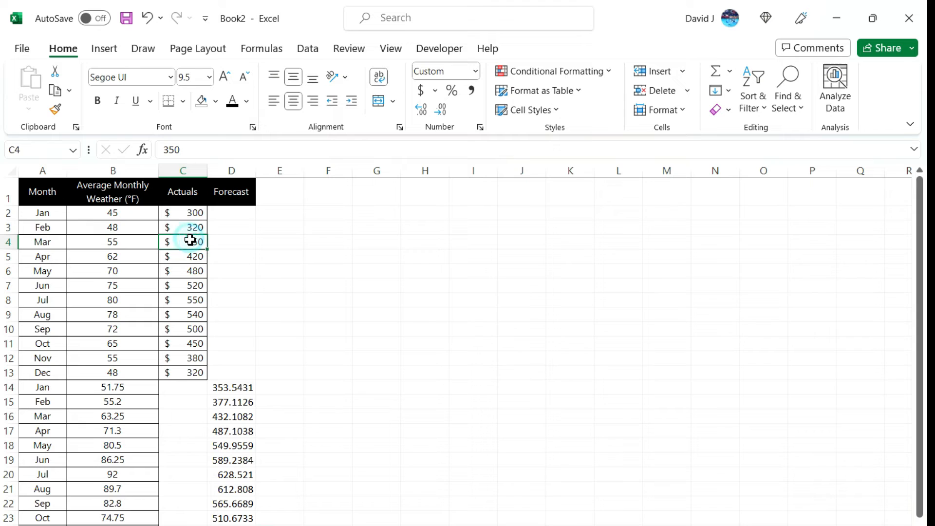
{"action": "left_click", "coordinate": [186, 388]}
{"action": "left_click", "coordinate": [186, 403]}
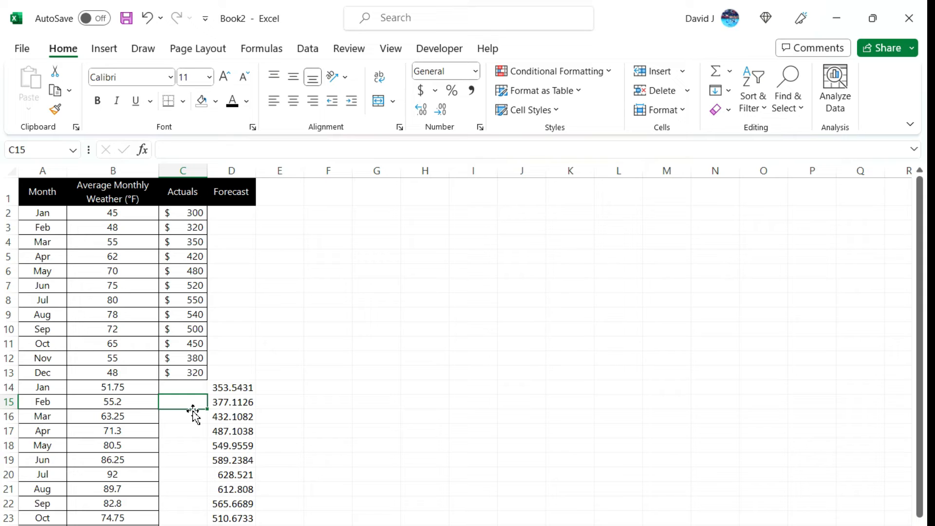
{"action": "left_click", "coordinate": [226, 374]}
{"action": "type", "text": "="}
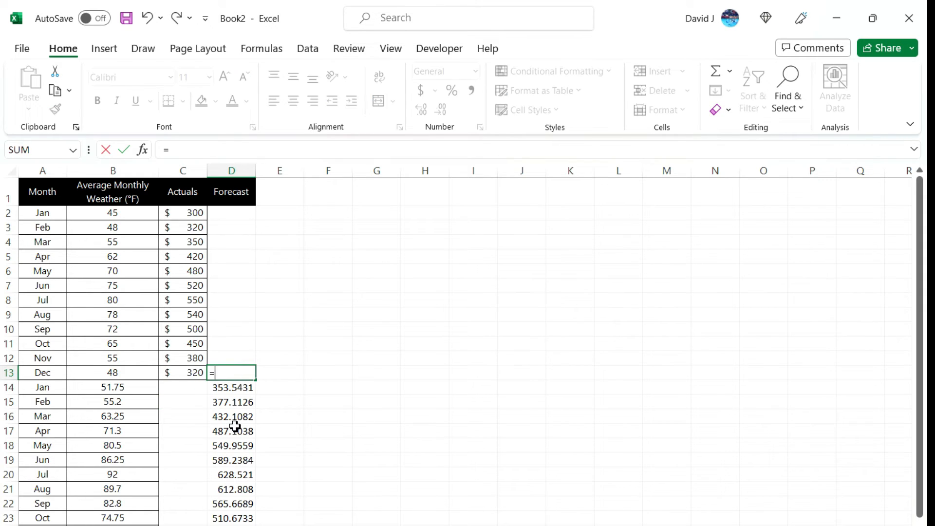
{"action": "key", "text": "Left"}
{"action": "key", "text": "Return"}
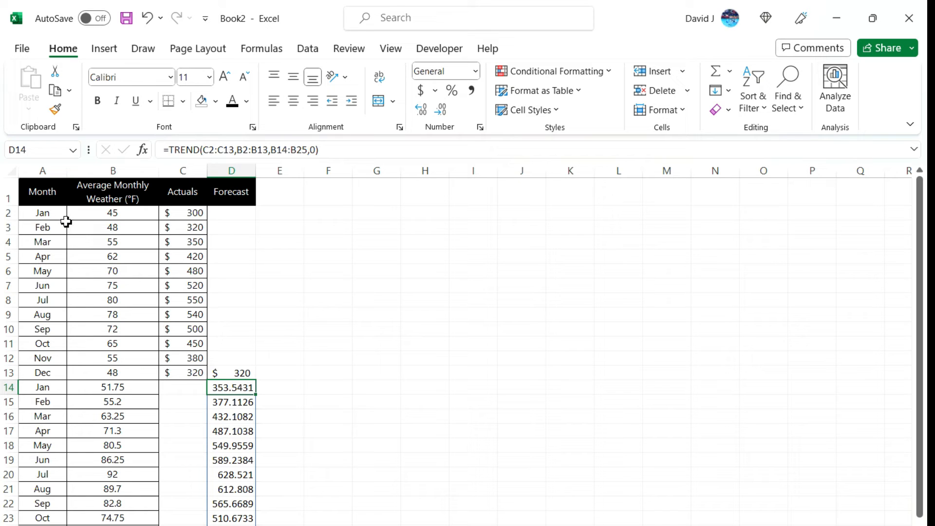
Step: Insert a 2-D line chart of the data table and place it beside the data, over columns E to L
{"action": "left_click", "coordinate": [49, 200]}
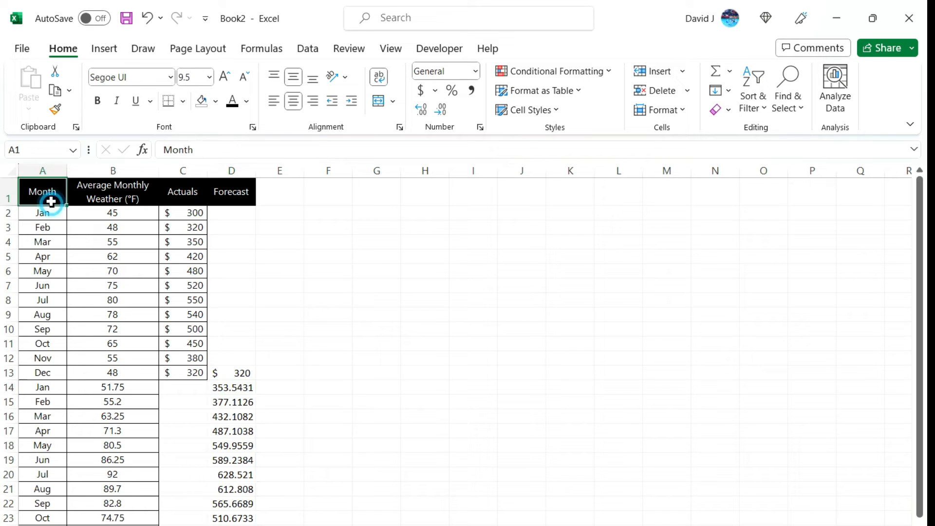
{"action": "left_click", "coordinate": [105, 51]}
{"action": "left_click", "coordinate": [344, 90]}
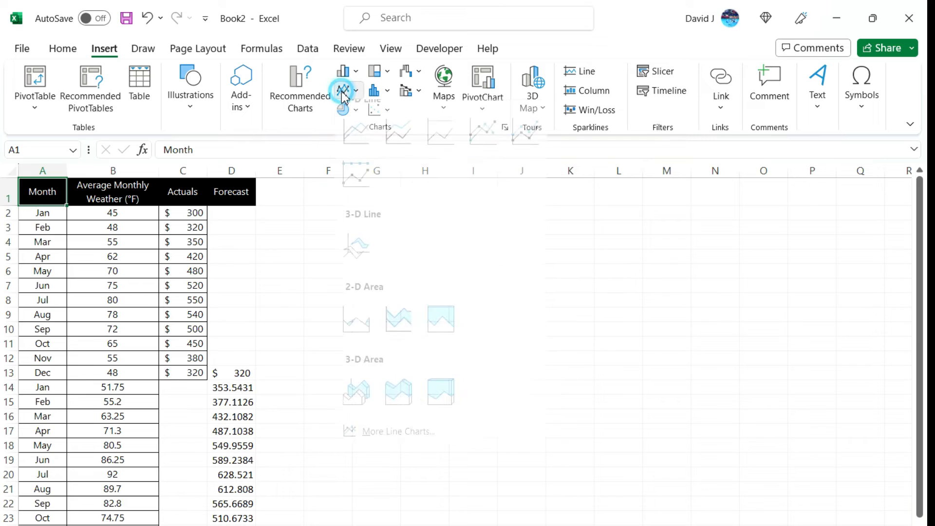
{"action": "left_click", "coordinate": [365, 150]}
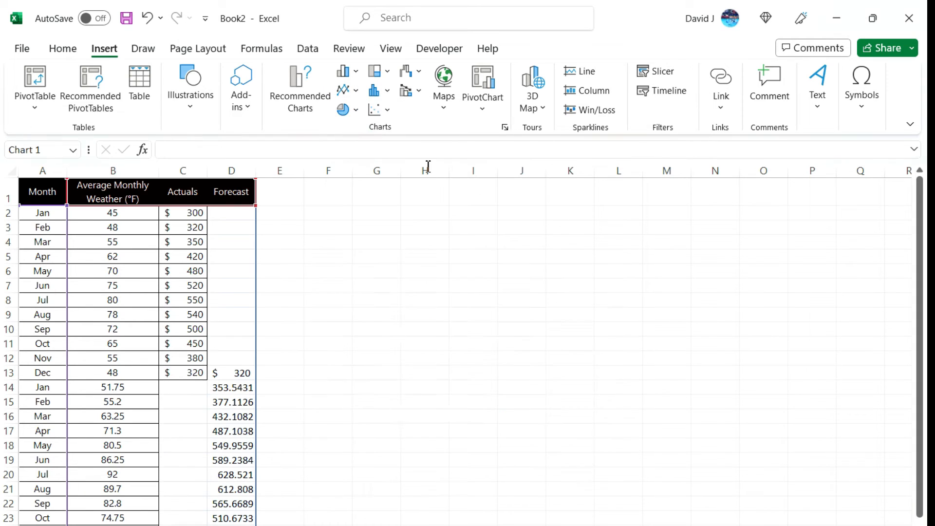
{"action": "left_click_drag", "start_coordinate": [415, 268], "coordinate": [398, 243]}
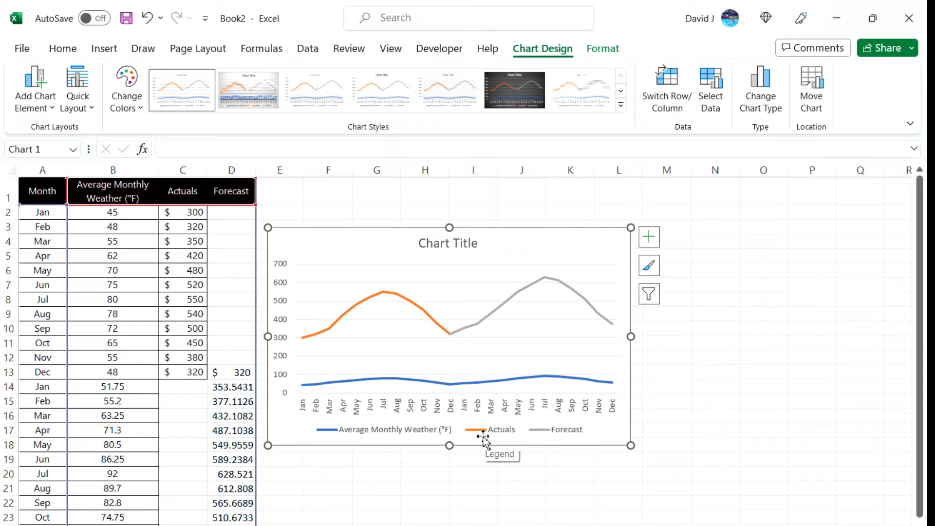
Step: Remove the Average Monthly Weather (°F) series from the line chart's data source
{"action": "left_click", "coordinate": [400, 257]}
{"action": "right_click", "coordinate": [399, 257]}
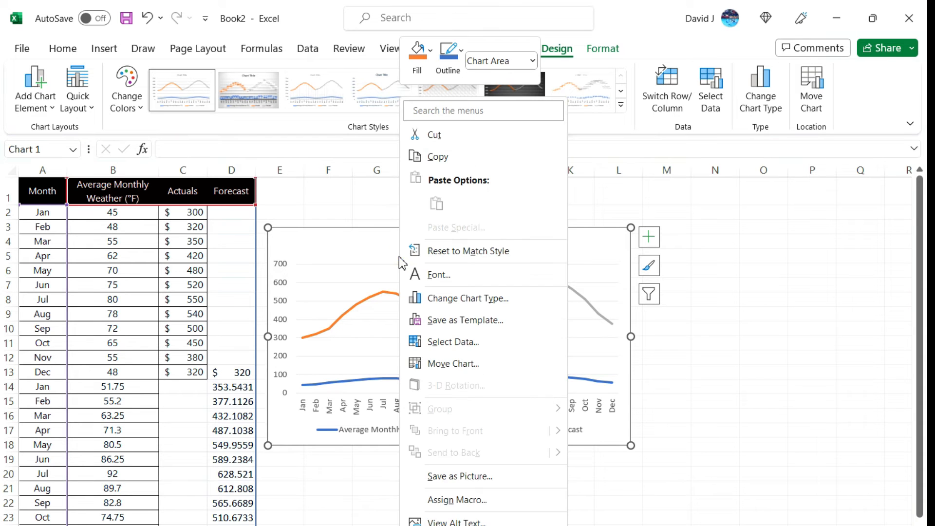
{"action": "left_click", "coordinate": [454, 337]}
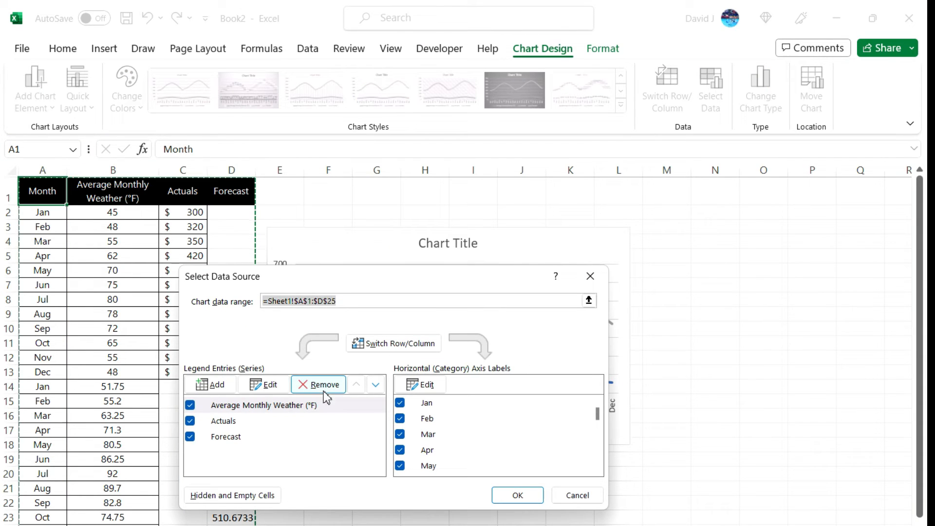
{"action": "left_click", "coordinate": [321, 385]}
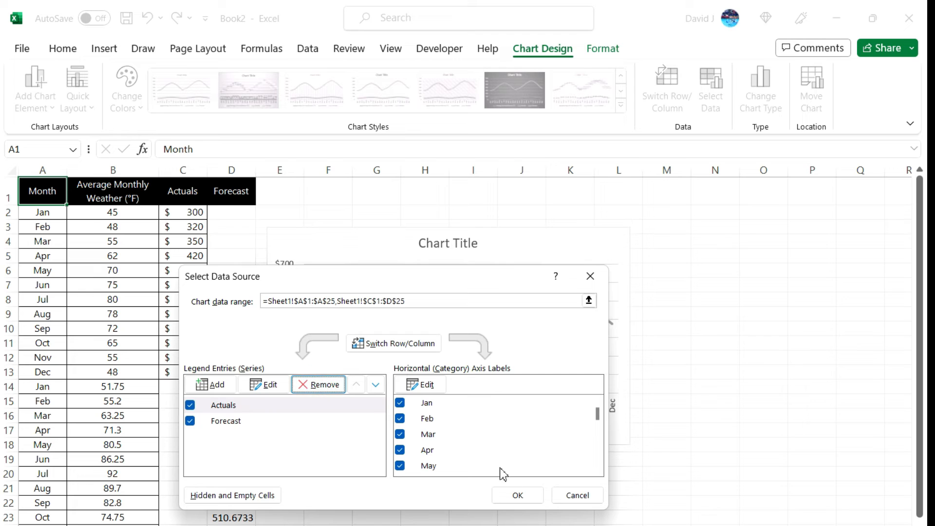
{"action": "left_click", "coordinate": [518, 493]}
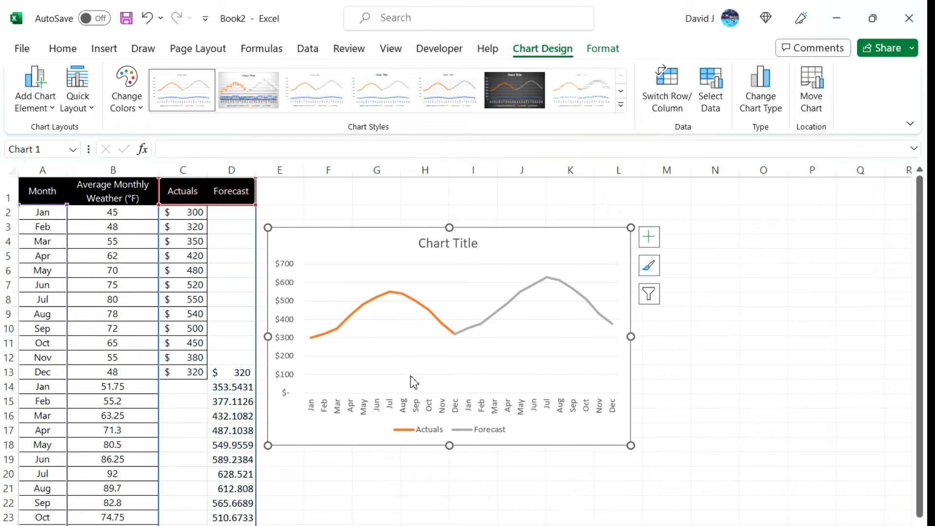
Step: Clear the linking formula in D13 to compare the chart lines and undo the deletion
{"action": "left_click", "coordinate": [232, 373]}
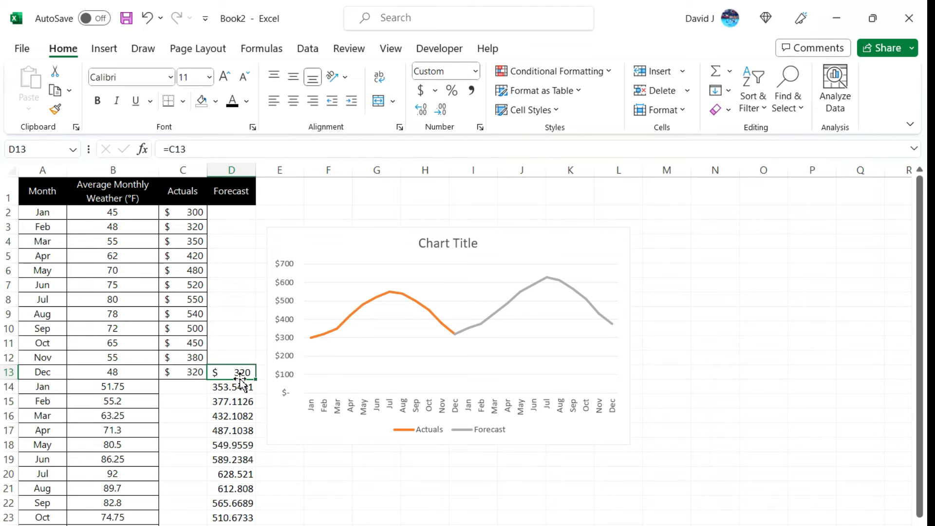
{"action": "key", "text": "Delete"}
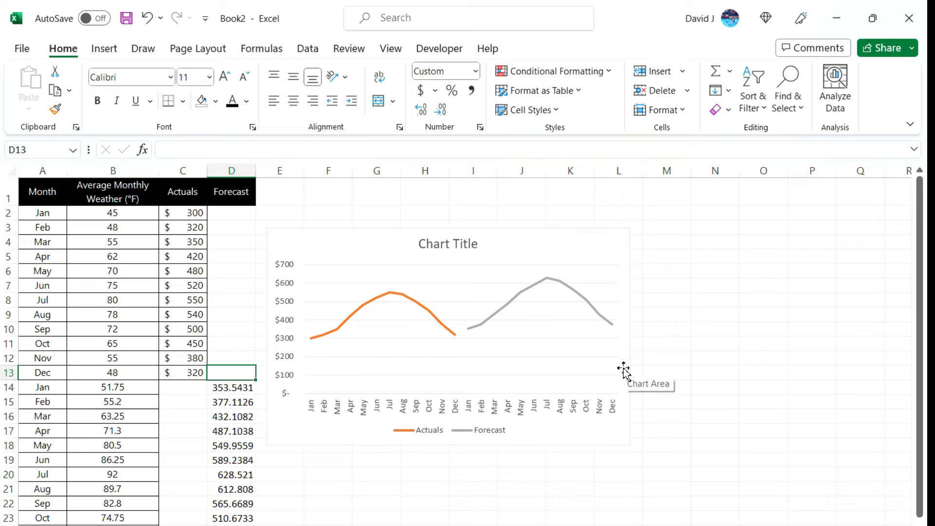
{"action": "key", "text": "ctrl+z"}
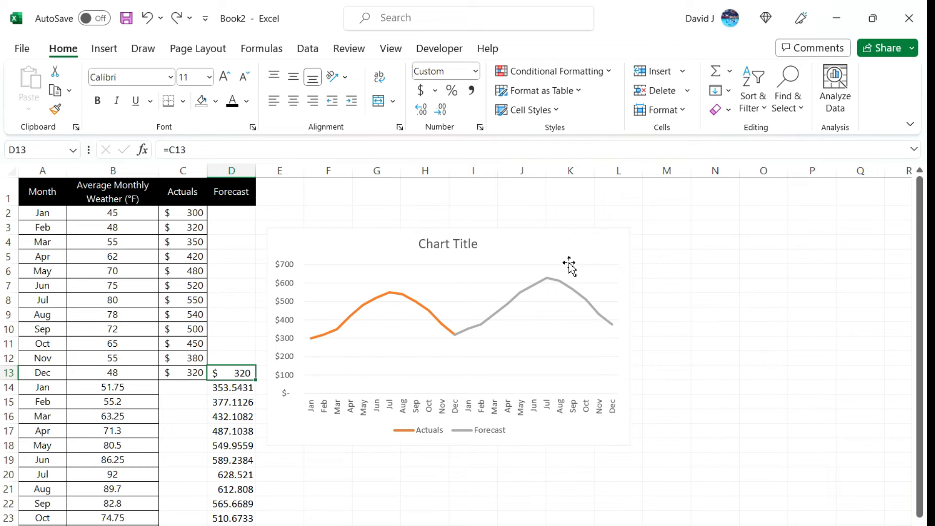
Step: Format the Forecast series line in the chart with the dash-dot dash type
{"action": "left_click", "coordinate": [535, 284]}
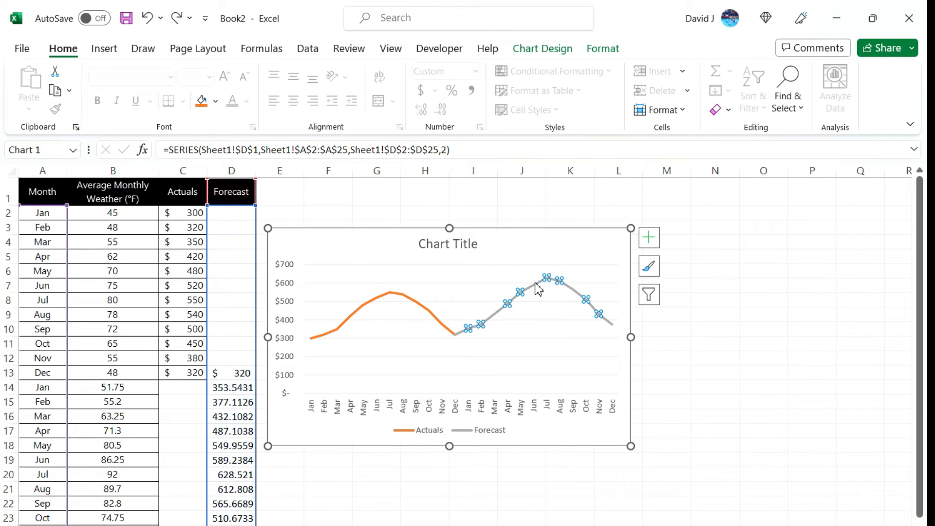
{"action": "right_click", "coordinate": [536, 288]}
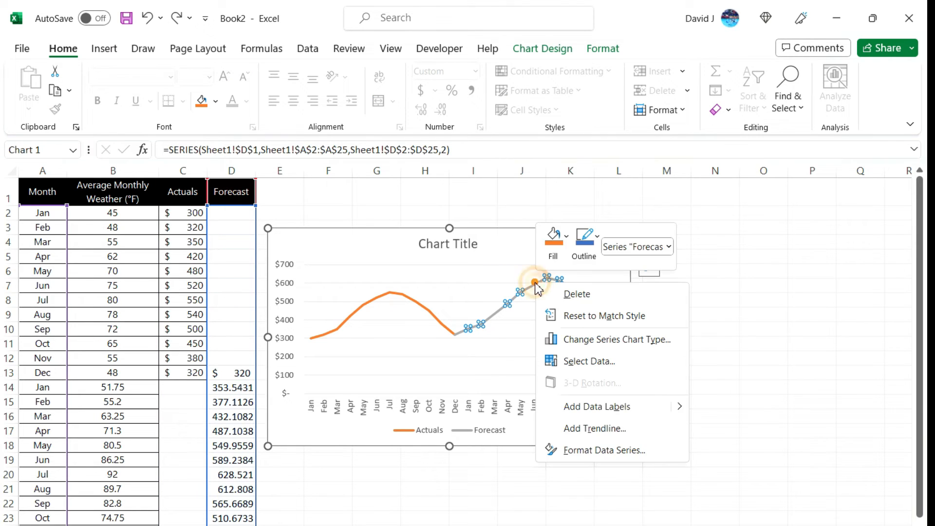
{"action": "left_click", "coordinate": [632, 448]}
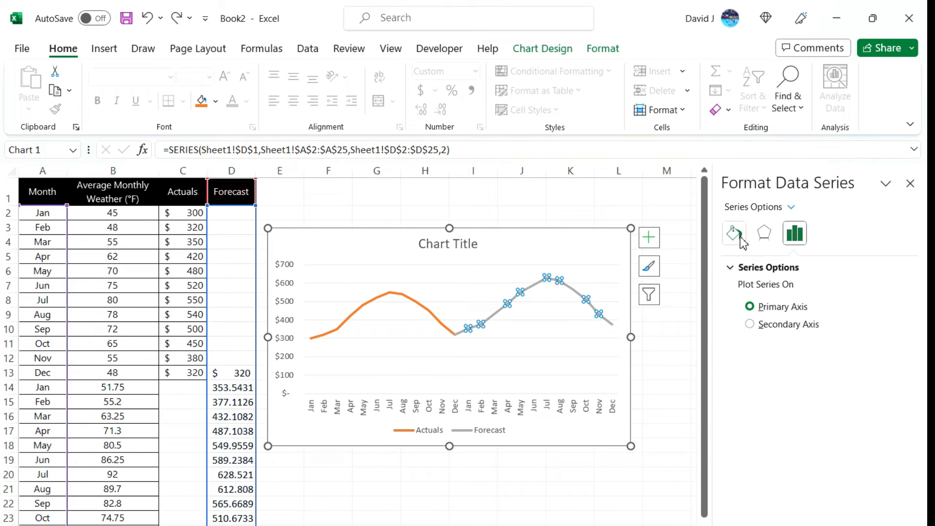
{"action": "left_click", "coordinate": [741, 241]}
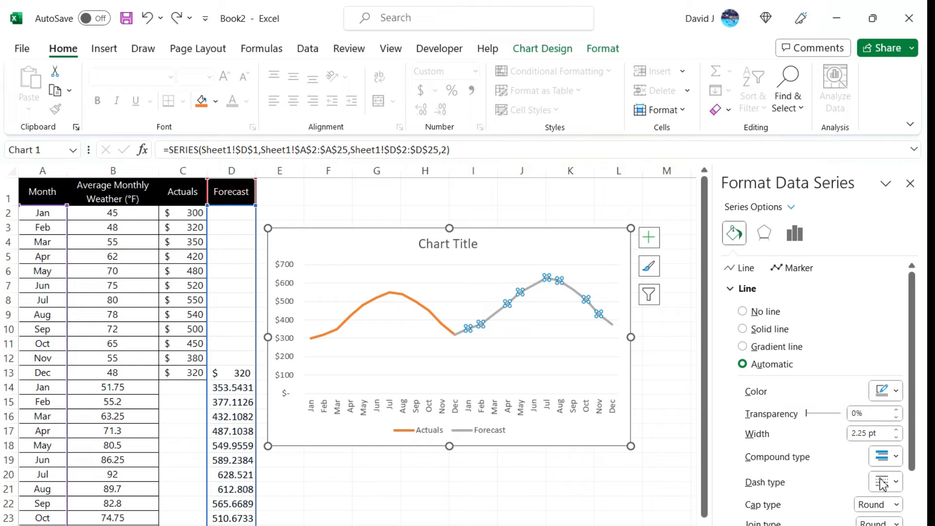
{"action": "left_click", "coordinate": [895, 484]}
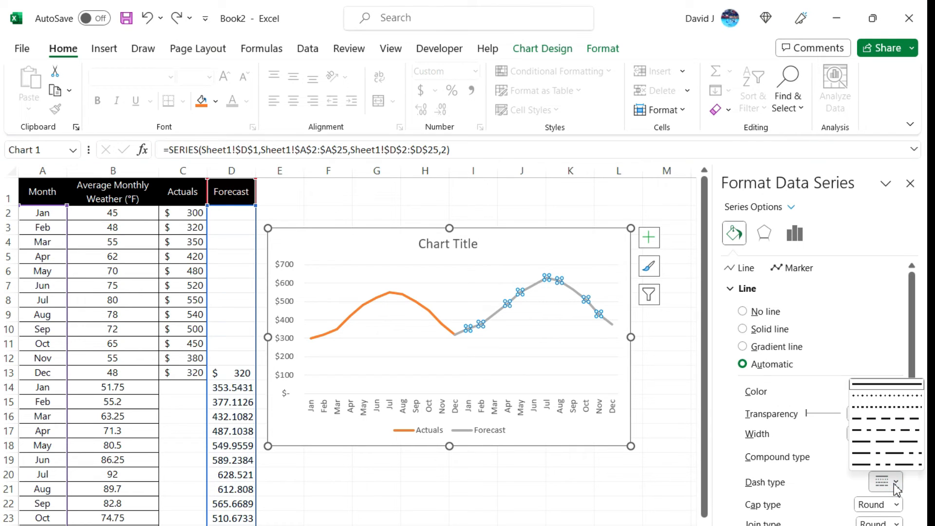
{"action": "left_click", "coordinate": [883, 430]}
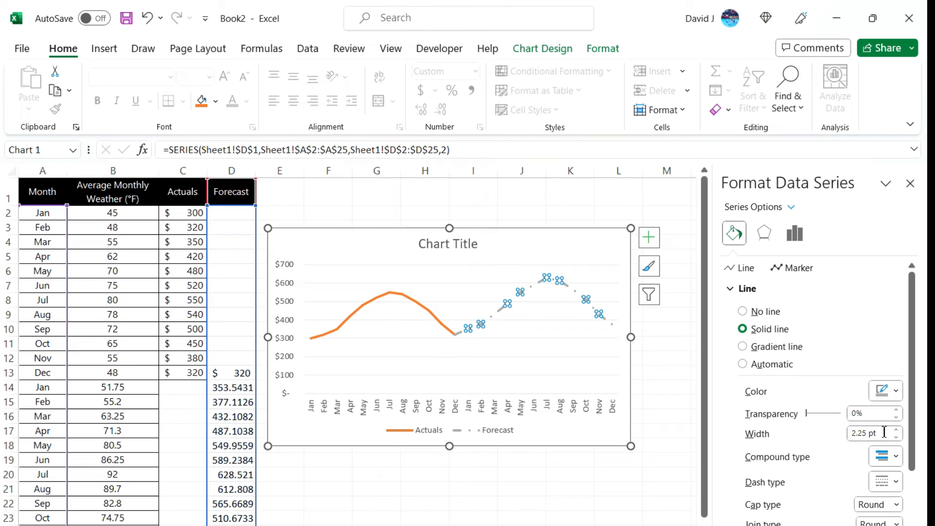
{"action": "left_click", "coordinate": [688, 359]}
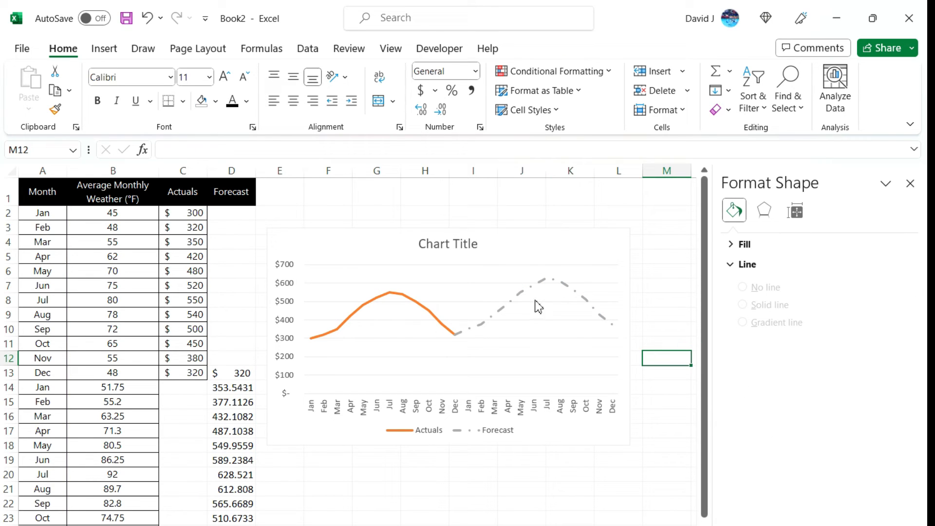
{"action": "mouse_move", "coordinate": [582, 299]}
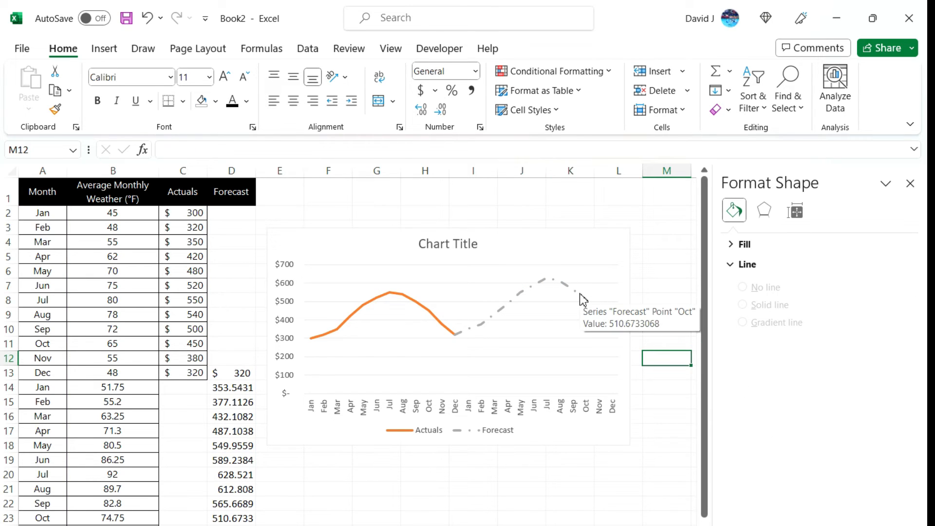
Step: Format the Actuals series in the chart as a solid line in black
{"action": "left_click", "coordinate": [430, 312]}
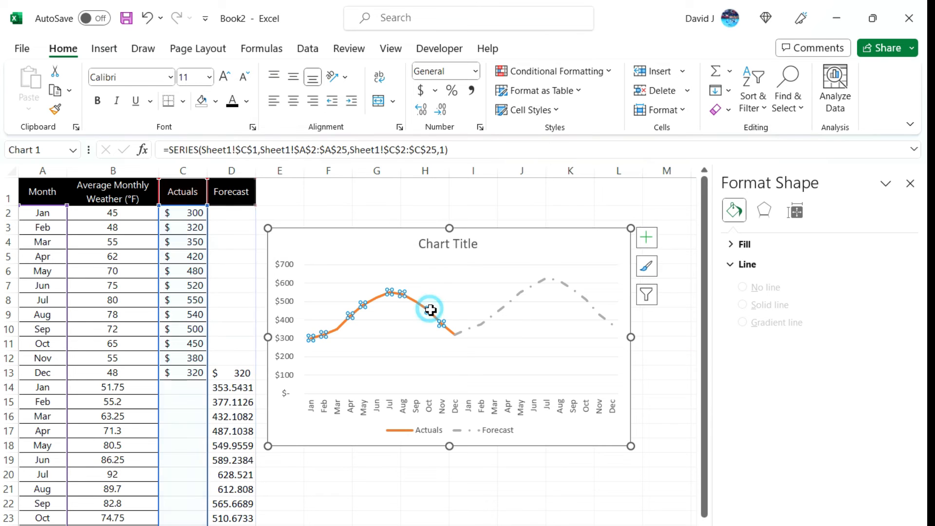
{"action": "left_click", "coordinate": [734, 238]}
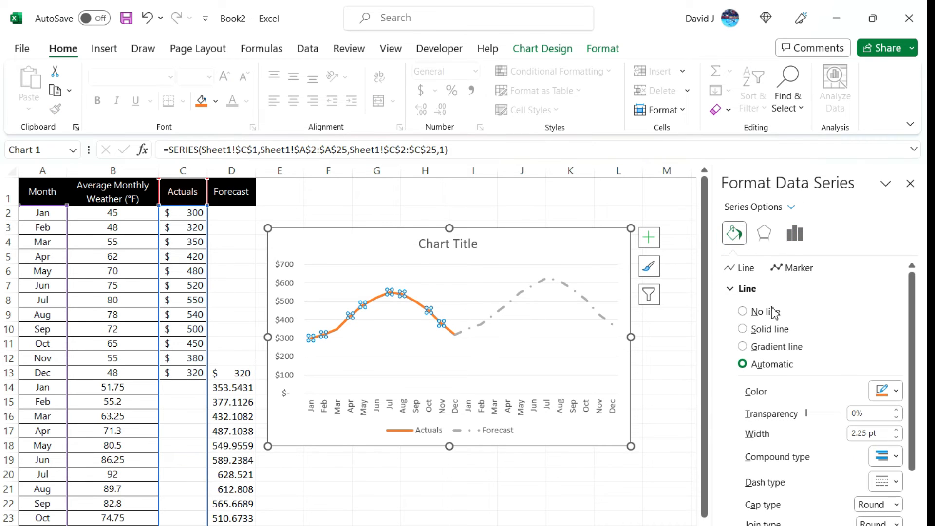
{"action": "left_click", "coordinate": [777, 328]}
{"action": "left_click", "coordinate": [885, 394]}
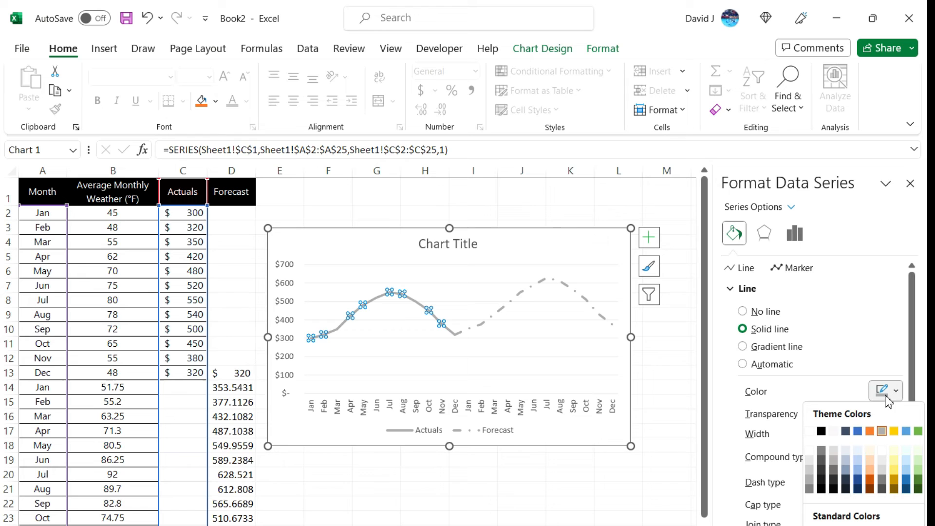
{"action": "left_click", "coordinate": [829, 430]}
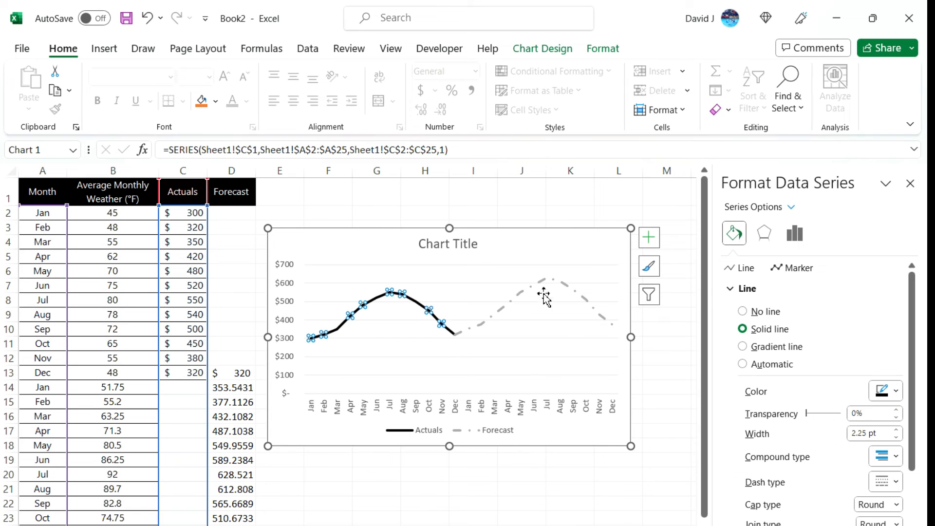
Step: Recolor the Forecast series line black and change its dash type to plain dashes
{"action": "left_click", "coordinate": [523, 294]}
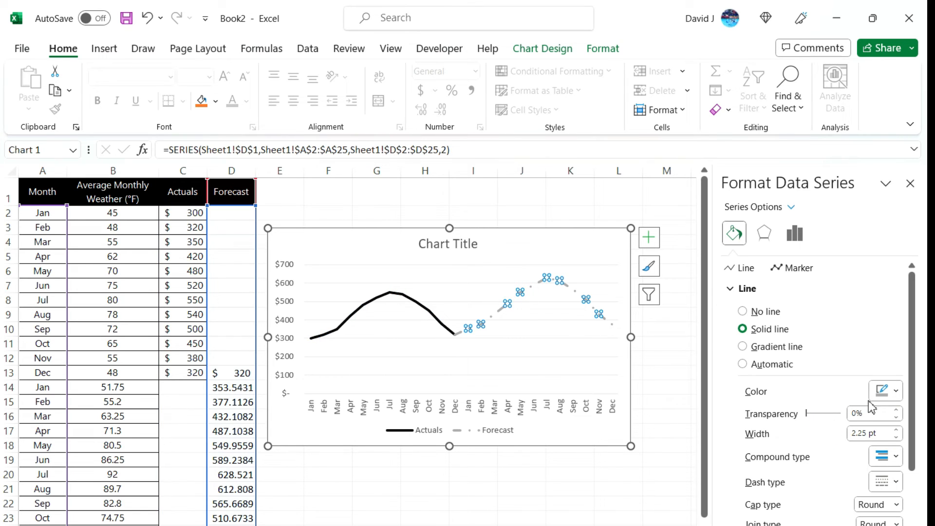
{"action": "left_click", "coordinate": [886, 391]}
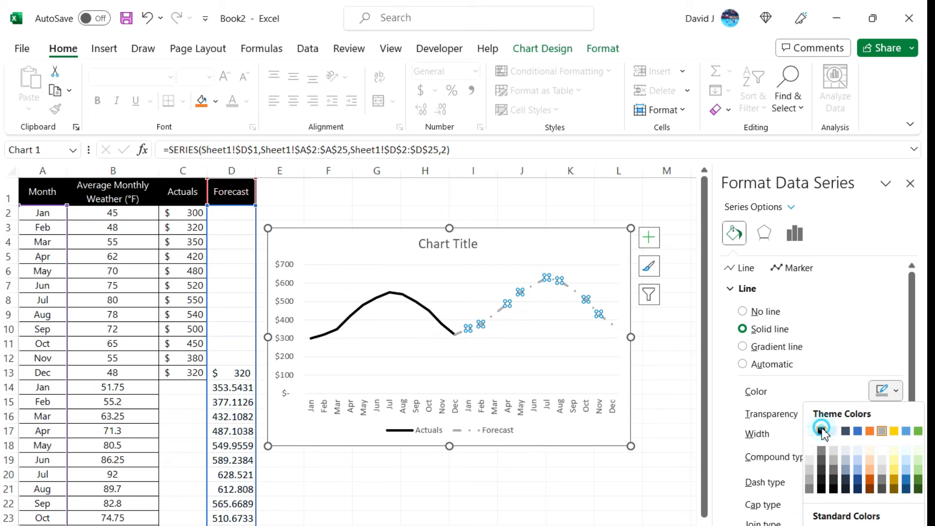
{"action": "left_click", "coordinate": [821, 431]}
{"action": "scroll", "coordinate": [872, 472], "scroll_direction": "down", "scroll_amount": 1}
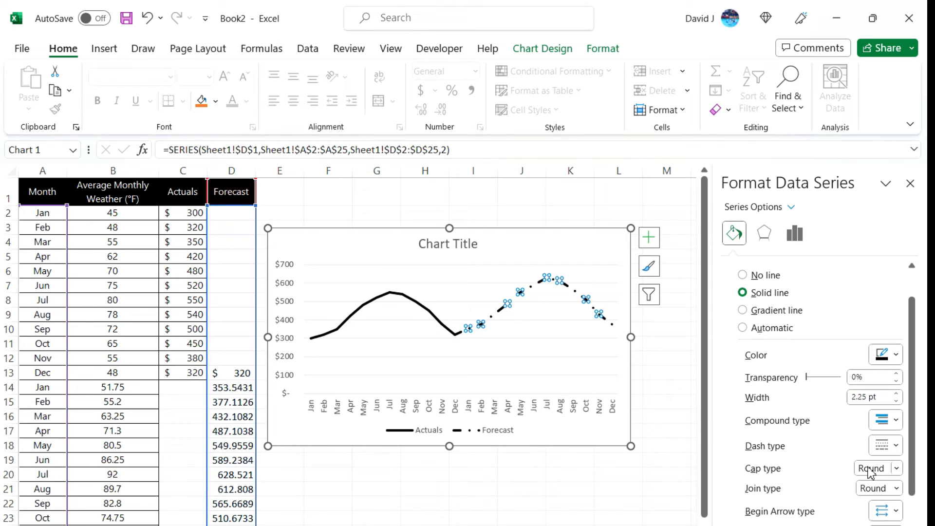
{"action": "left_click", "coordinate": [887, 447]}
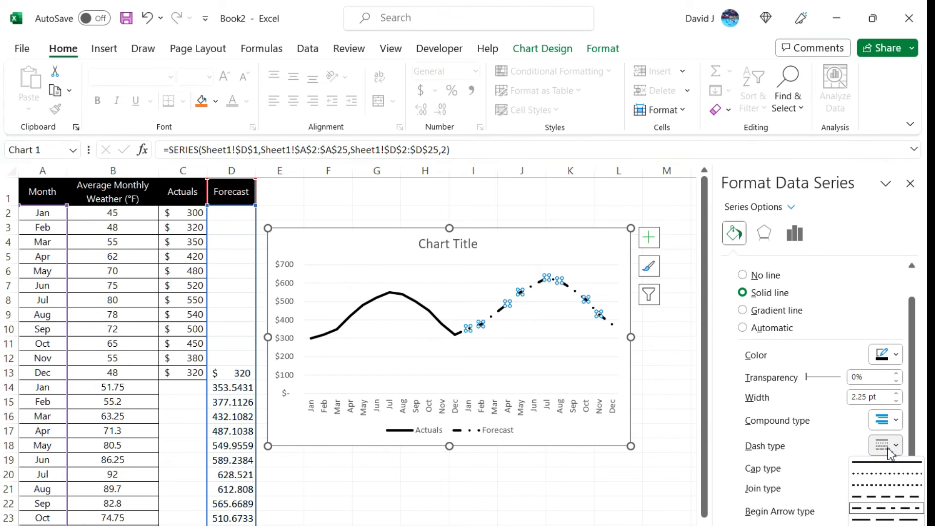
{"action": "left_click", "coordinate": [886, 496]}
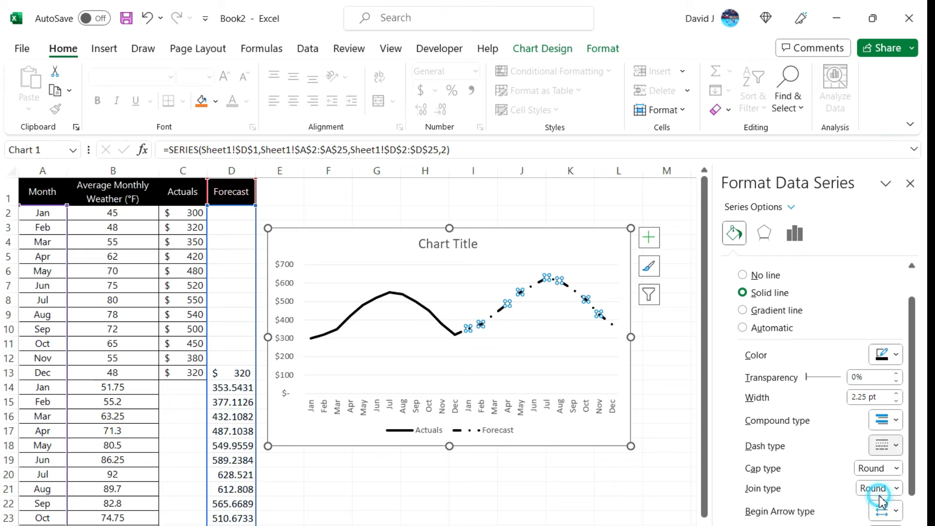
{"action": "left_click", "coordinate": [682, 367]}
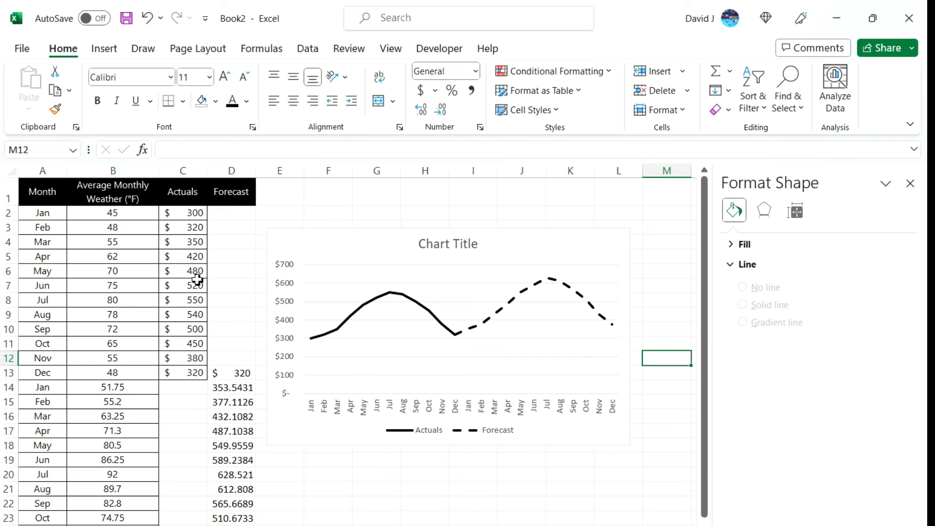
Step: Open the TREND formula in D14 to examine its arguments and the ranges it references
{"action": "left_click", "coordinate": [242, 387]}
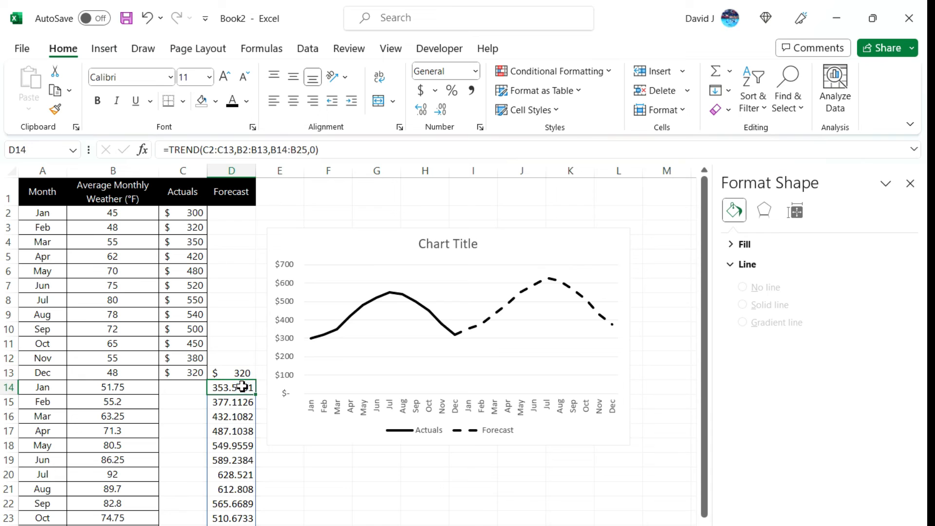
{"action": "left_click", "coordinate": [219, 152]}
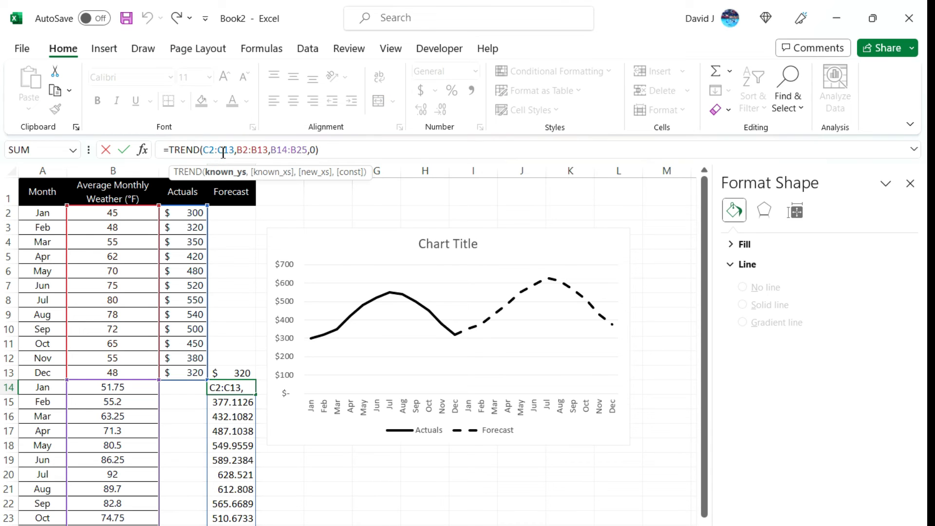